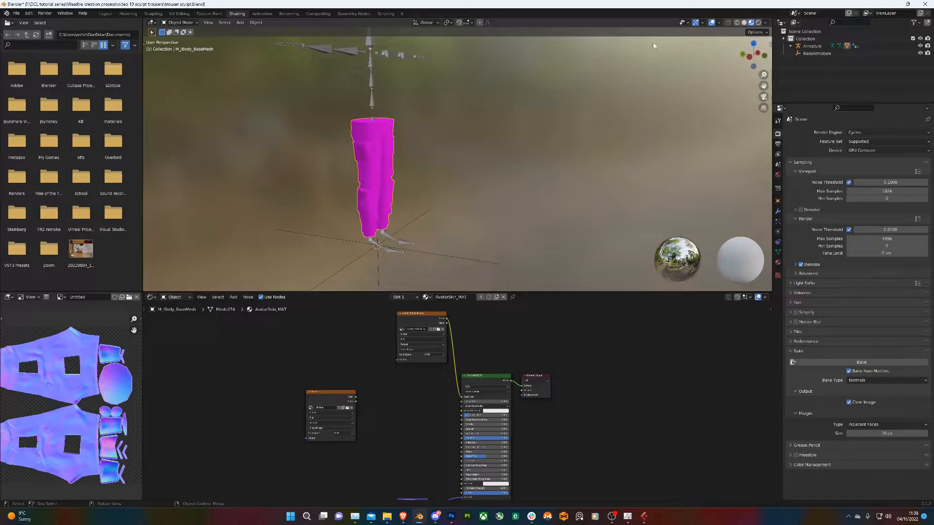
Rotate the trousers mesh by 270° in the left orthographic view so it lies flat behind the armature.
click(749, 57)
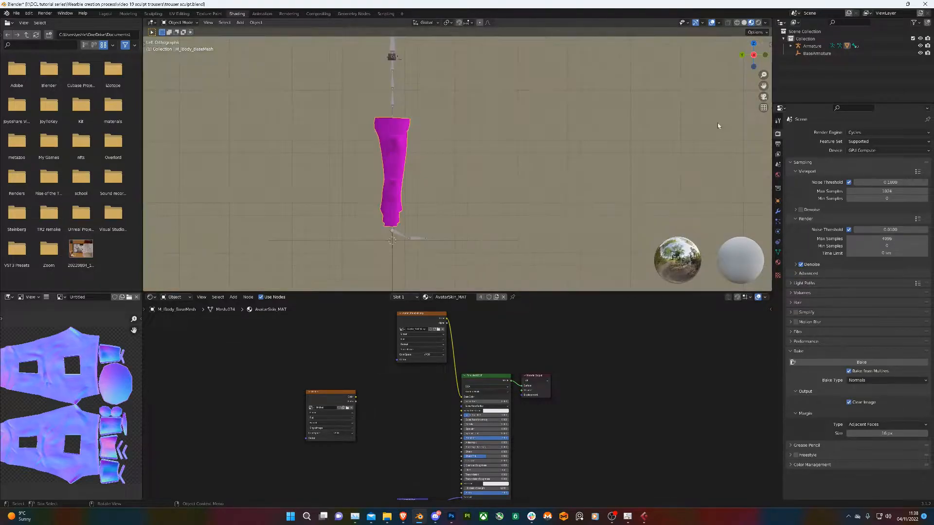
shift+middle_drag(577, 212, 577, 198)
text(r)
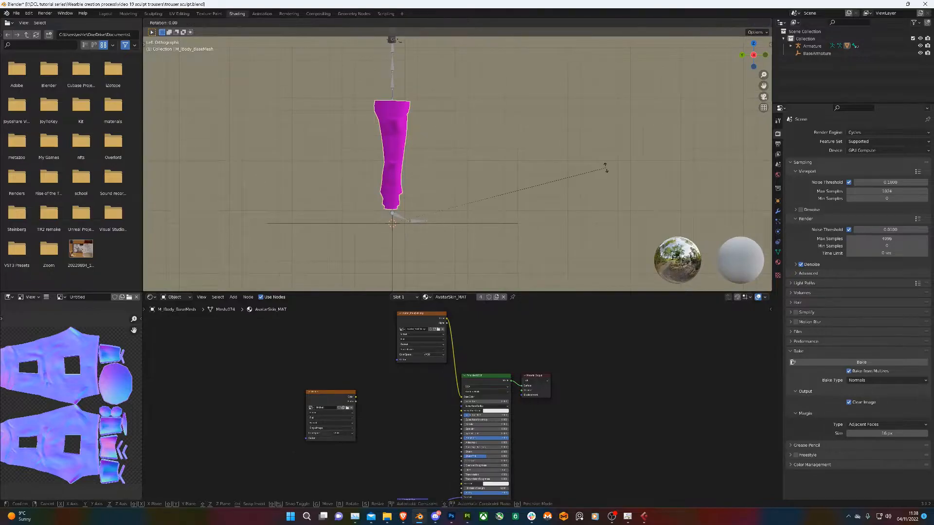
text(90)
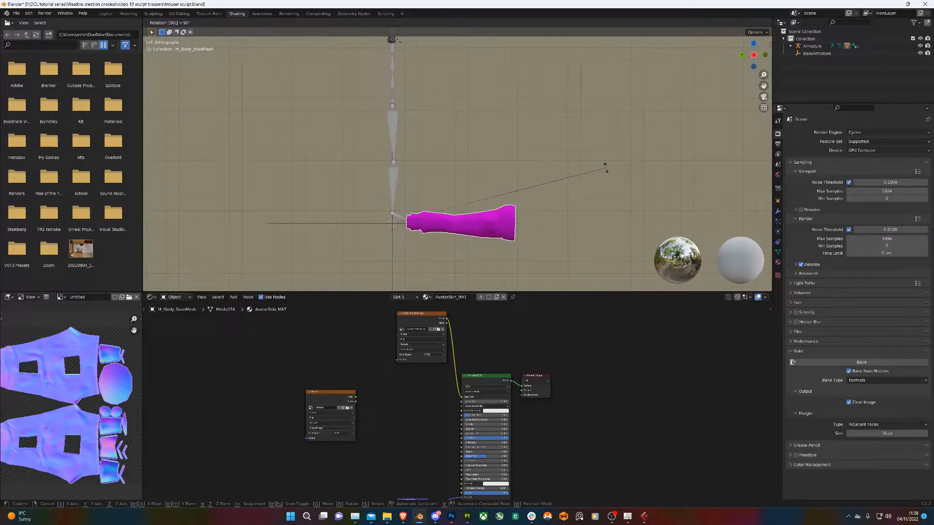
text(270)
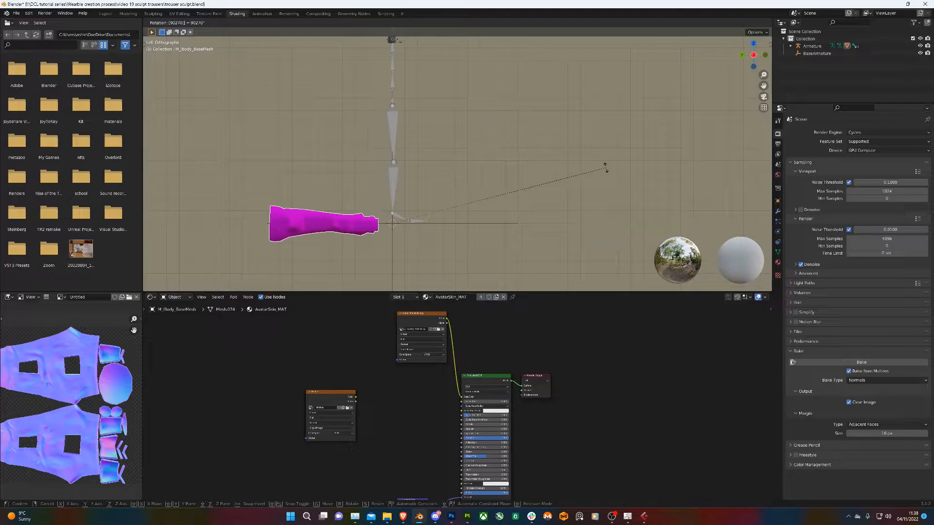
key(Return)
Export the rotated trousers as the glTF Embedded file trouser sculpt.gltf, and undo the rotation in the scene.
mouse_move(579, 200)
middle_down()
mouse_move(571, 240)
mouse_move(607, 143)
mouse_move(581, 208)
middle_up()
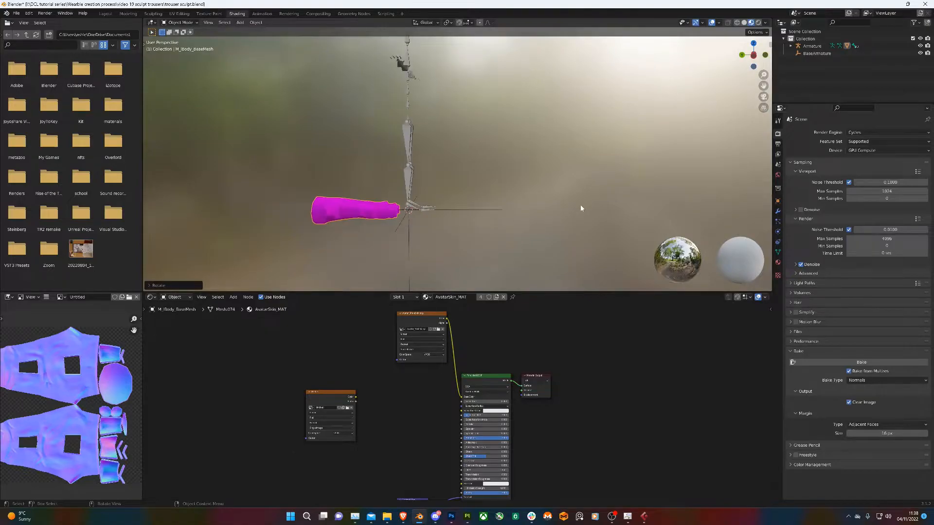
click(16, 13)
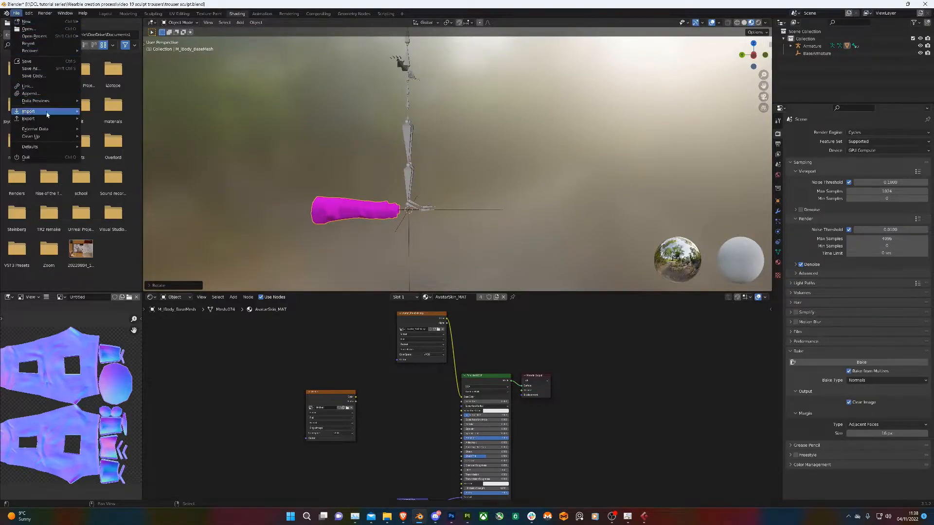
mouse_move(29, 118)
click(151, 191)
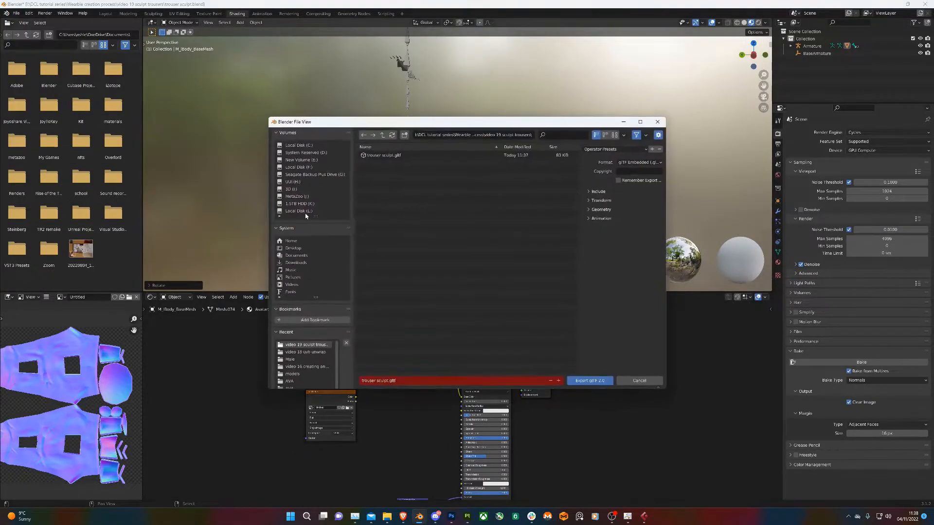
click(639, 163)
click(629, 188)
click(590, 380)
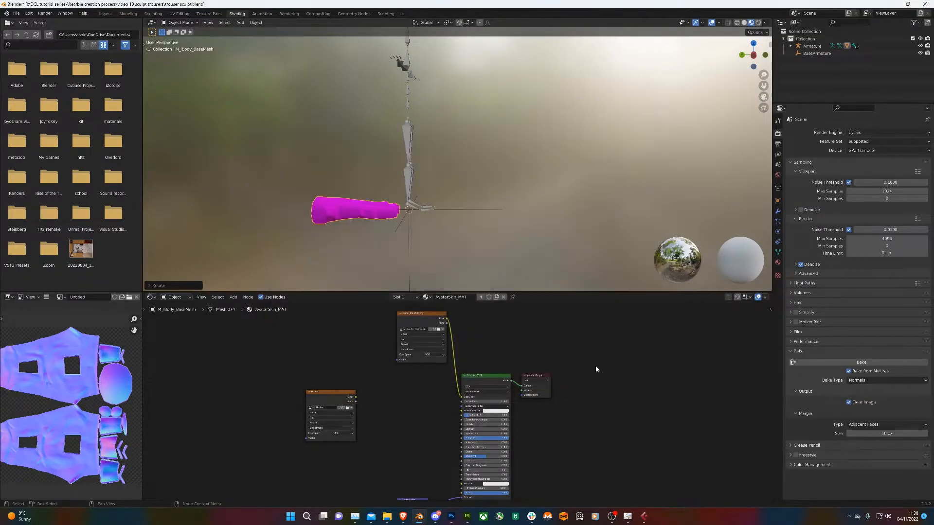
key(ctrl+z)
middle_drag(527, 154, 517, 483)
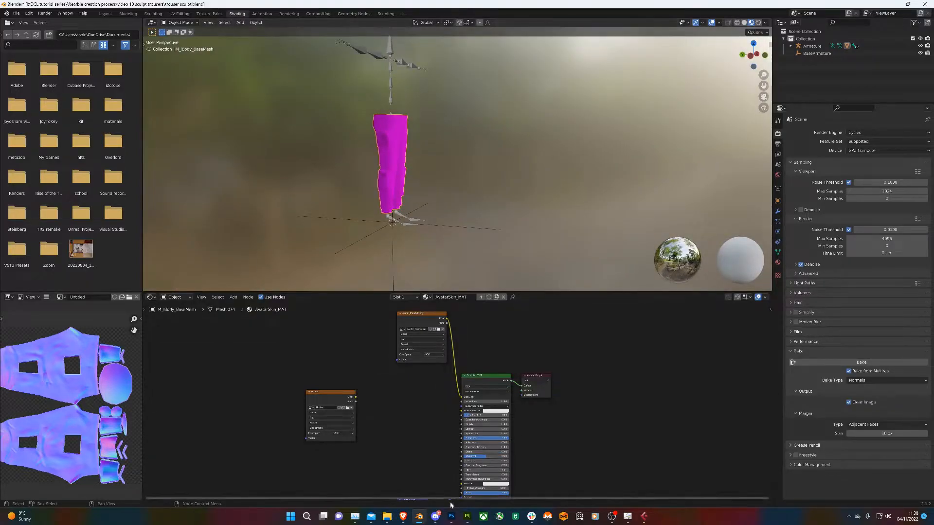
Switch to Substance 3D Painter and create a new project from trouser sculpt.gltf with a document resolution of 512.
click(464, 516)
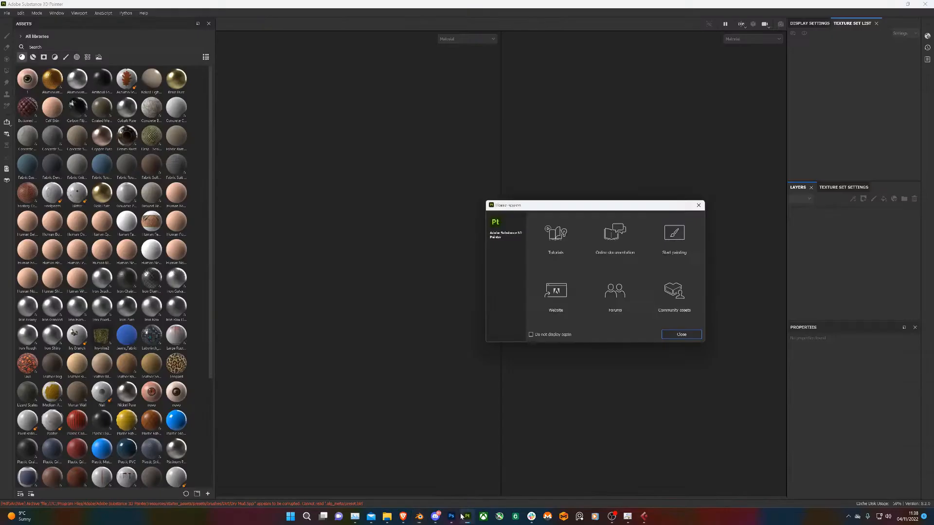
click(681, 335)
click(6, 13)
click(16, 27)
click(442, 198)
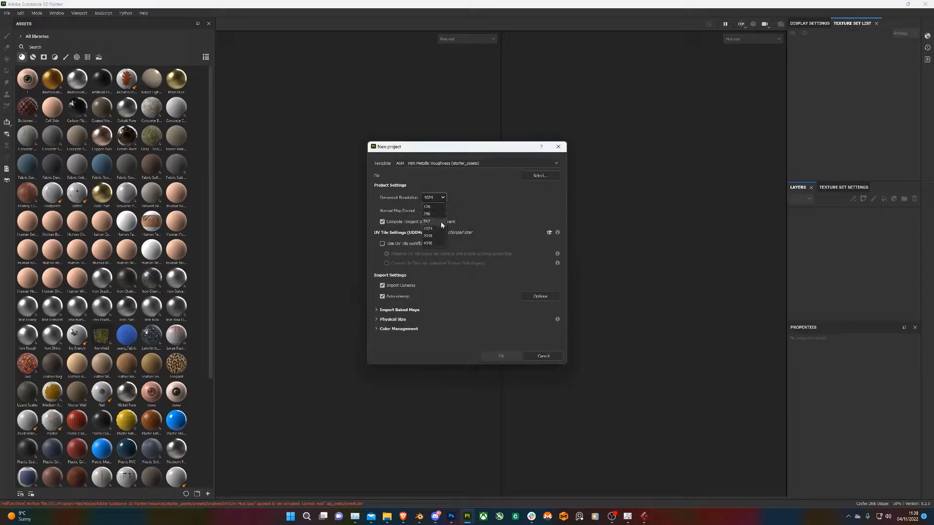
click(443, 221)
click(523, 178)
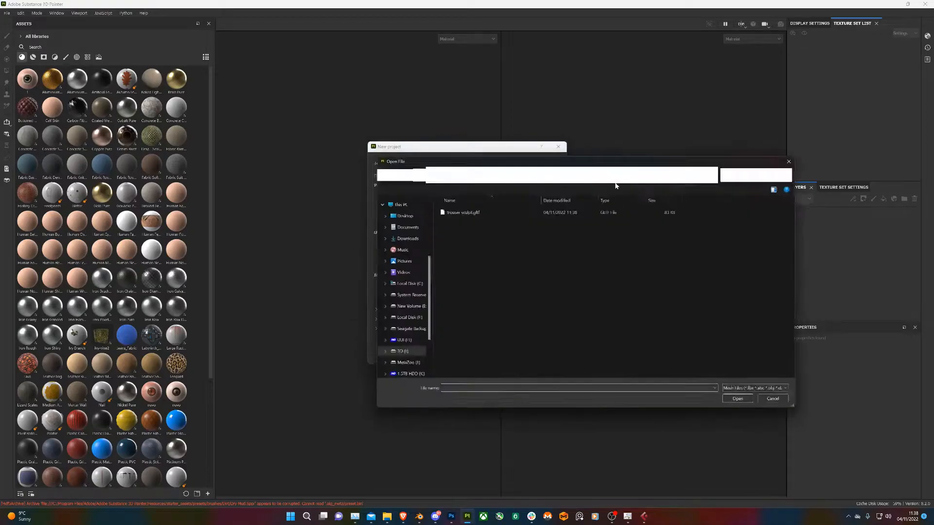
double_click(492, 210)
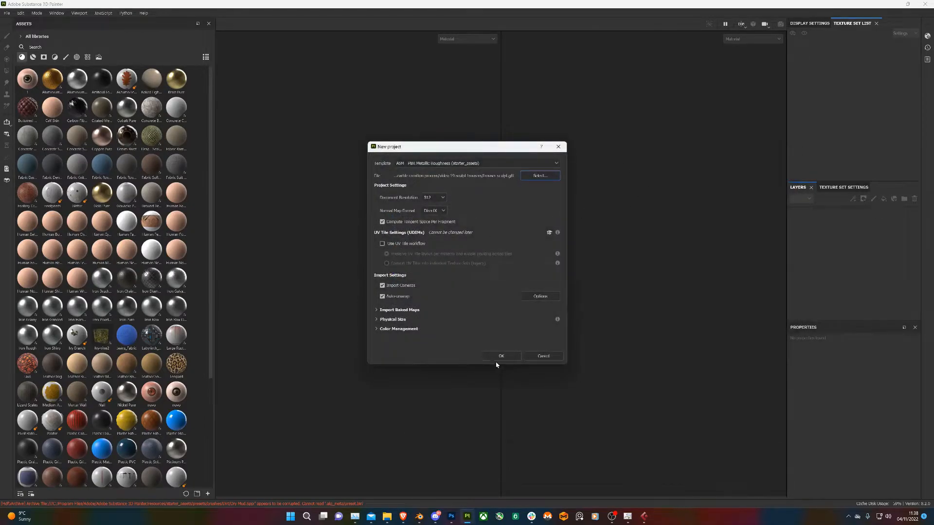
click(501, 356)
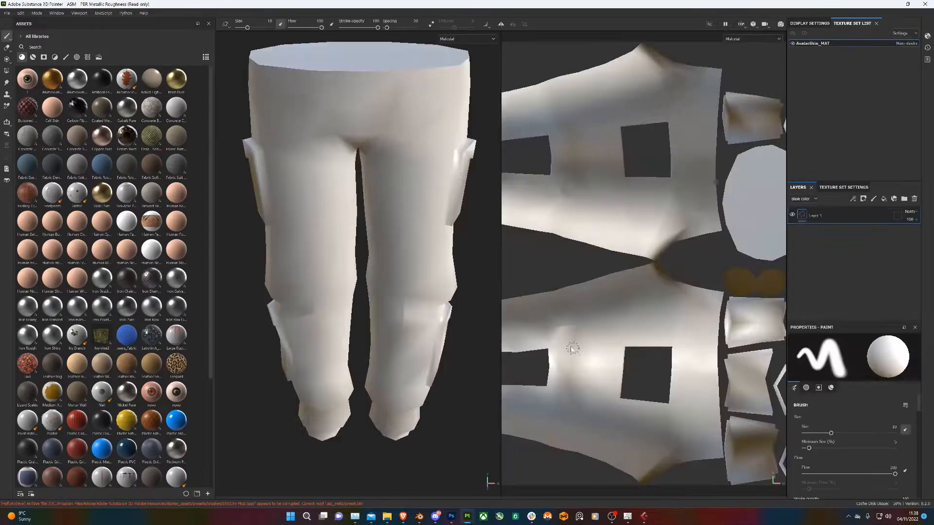
Add a fill layer above the default layer with only its normal channel enabled.
scroll(409, 297, down, 4)
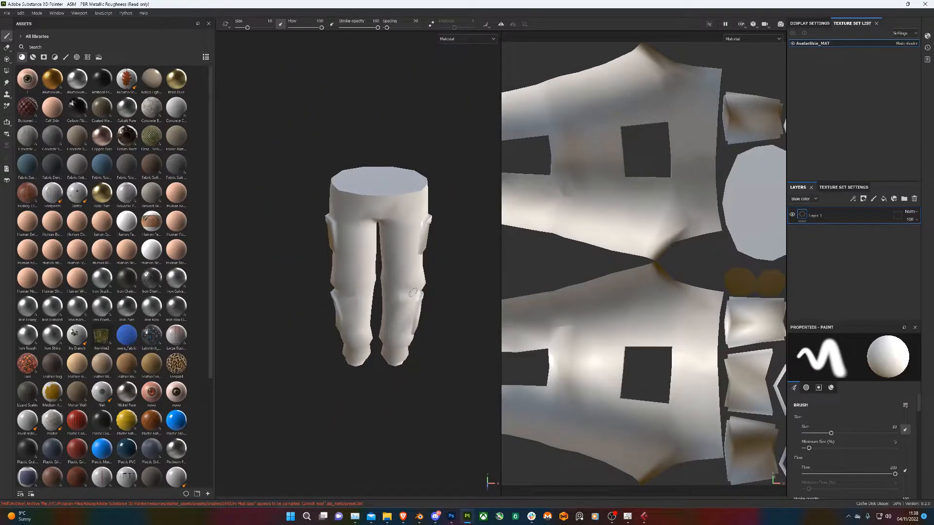
key(f)
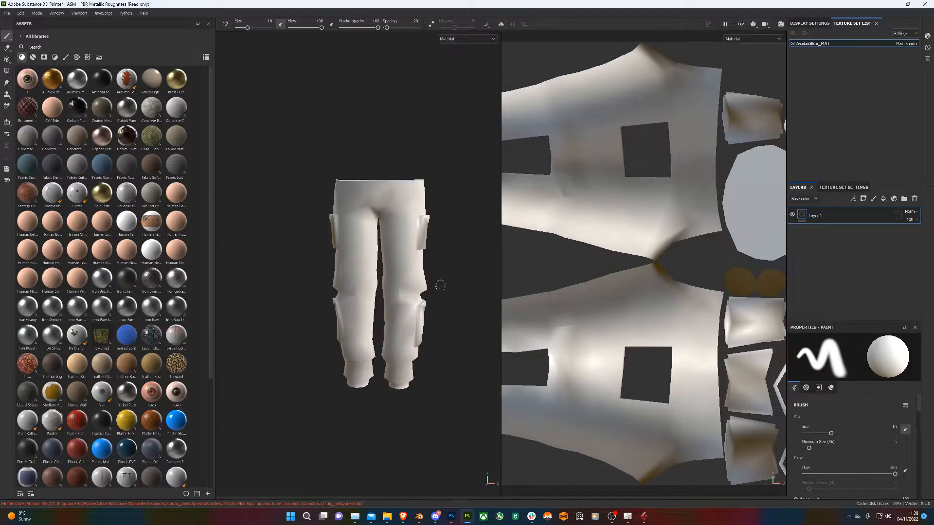
scroll(440, 286, up, 2)
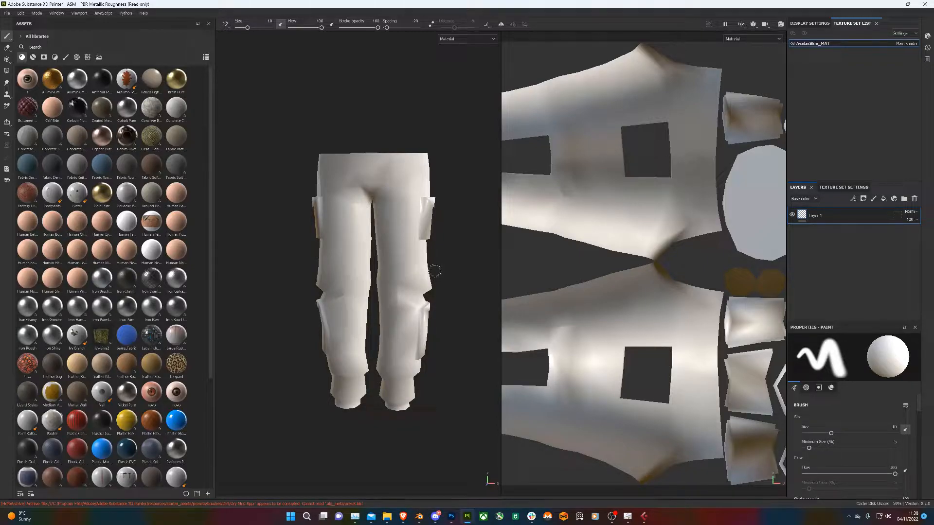
click(884, 200)
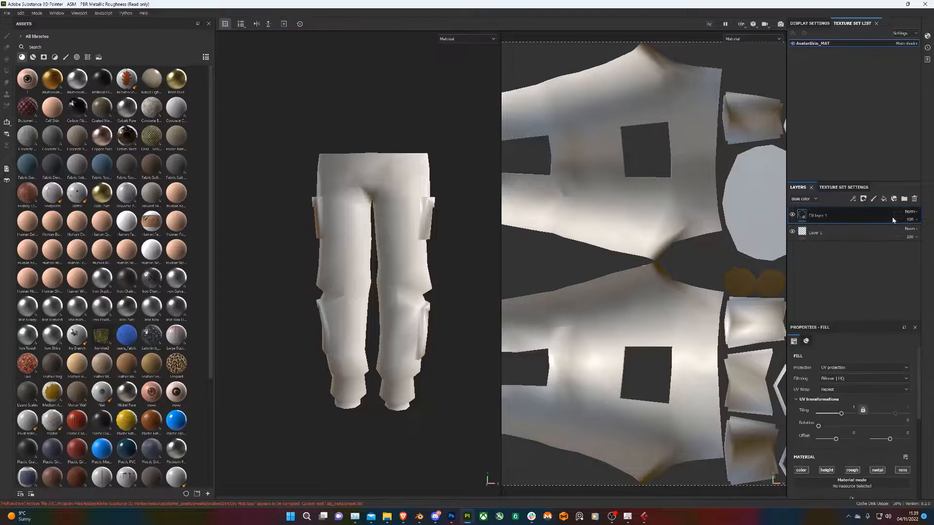
scroll(841, 394, down, 1)
click(808, 427)
click(827, 426)
click(852, 427)
click(877, 427)
scroll(873, 422, down, 2)
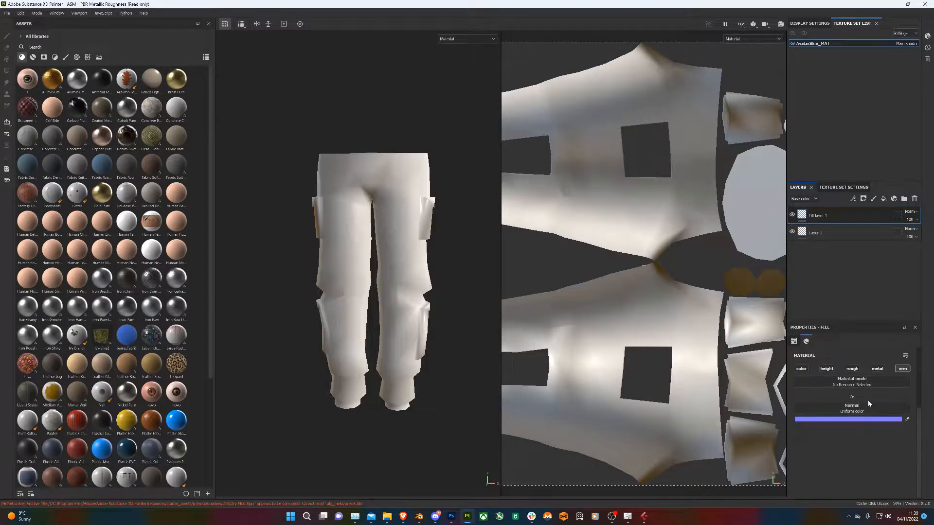
Import the trouser normal image as a texture and assign it to the fill layer's normal channel.
click(208, 493)
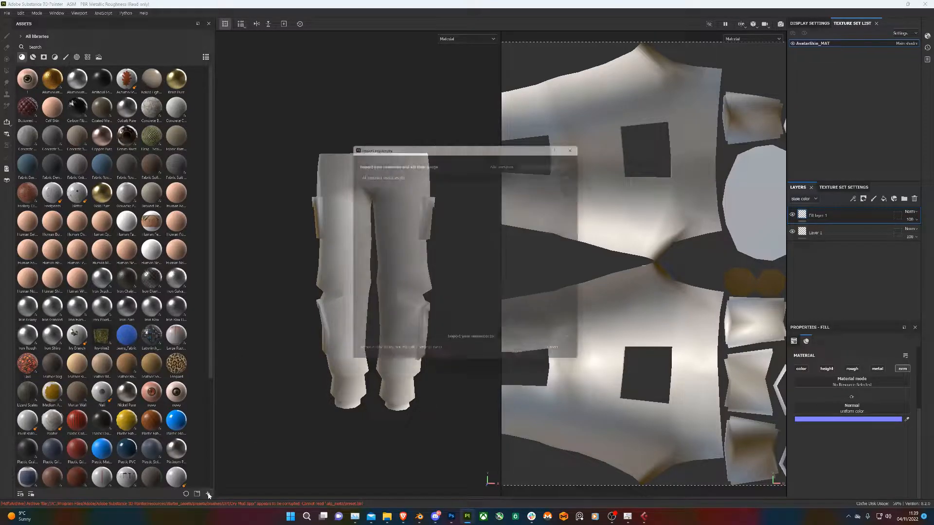
click(510, 161)
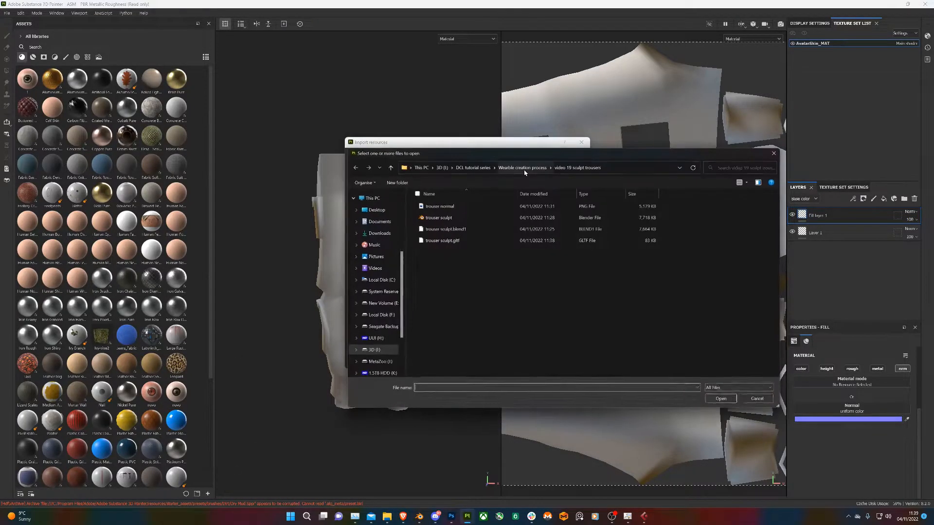
double_click(467, 206)
click(560, 185)
click(581, 214)
click(572, 345)
click(543, 358)
click(518, 356)
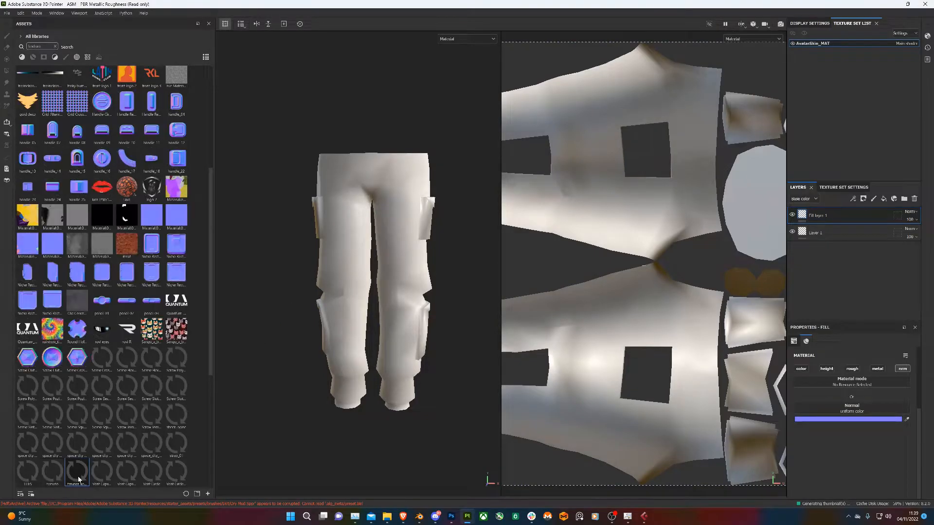
drag(70, 471, 848, 409)
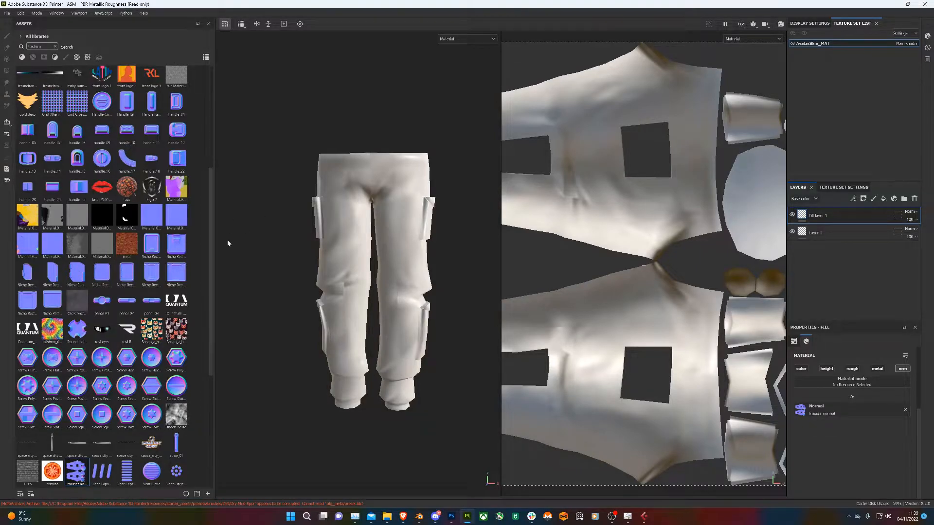
click(55, 46)
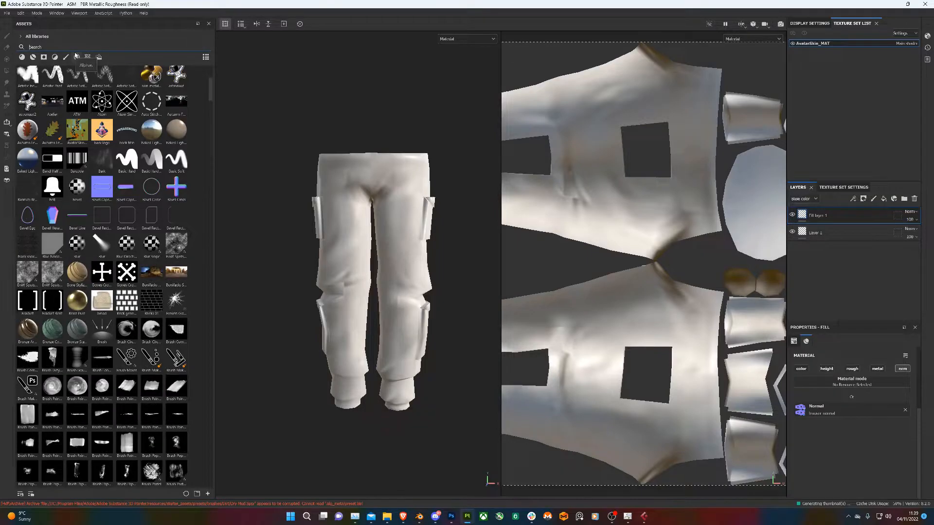
text(defaul)
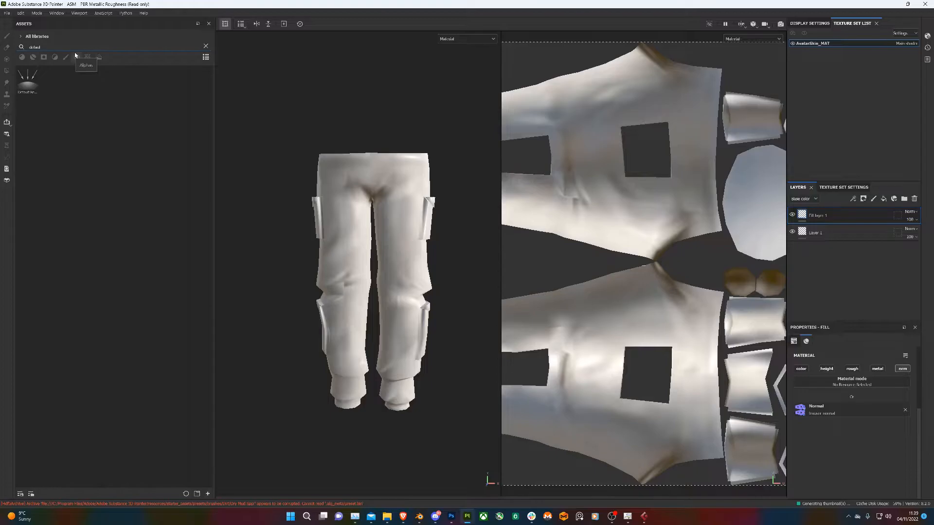
key(BackSpace)
key(BackSpace)
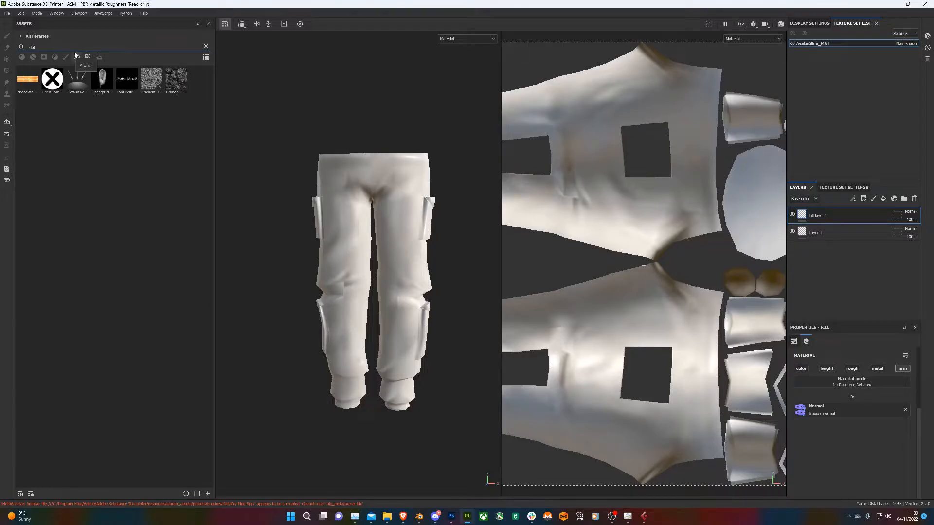
key(BackSpace)
key(BackSpace)
key(BackSpace)
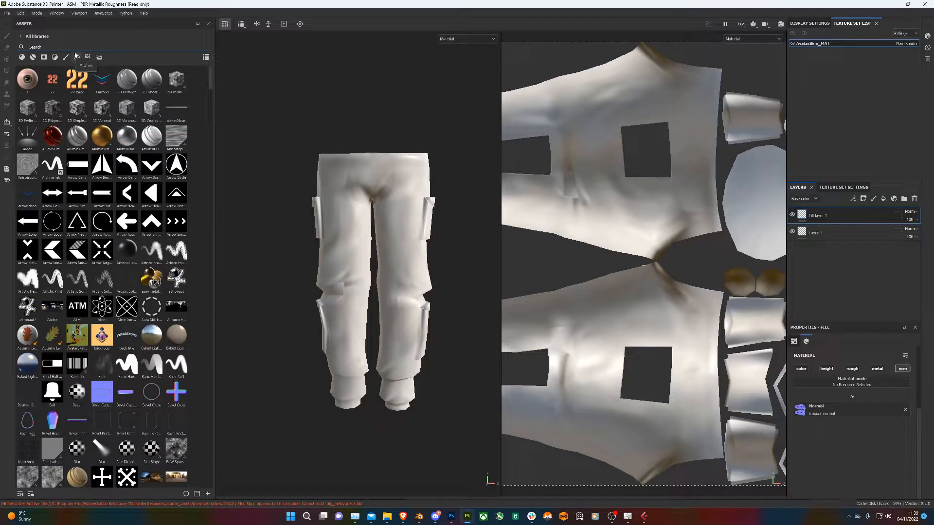
Import the DefaultMaterial_2D_View image as a texture resource.
click(208, 493)
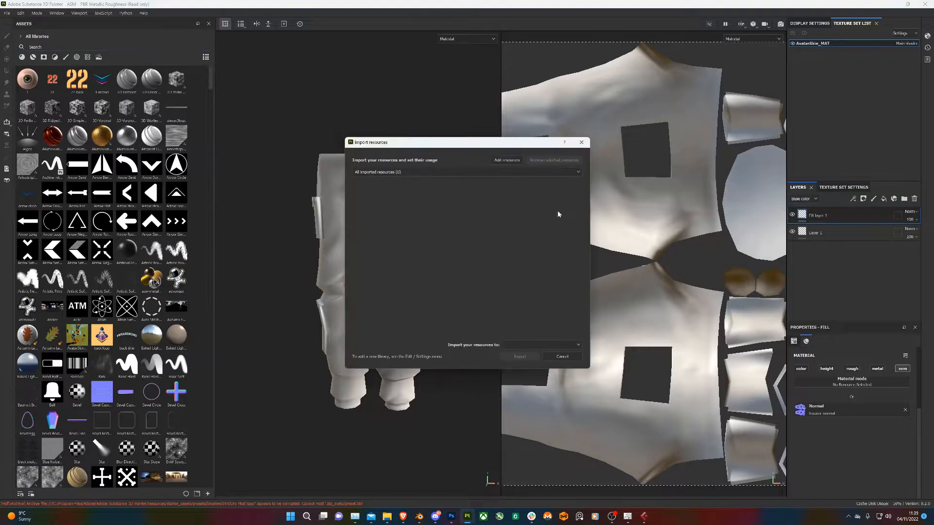
click(507, 160)
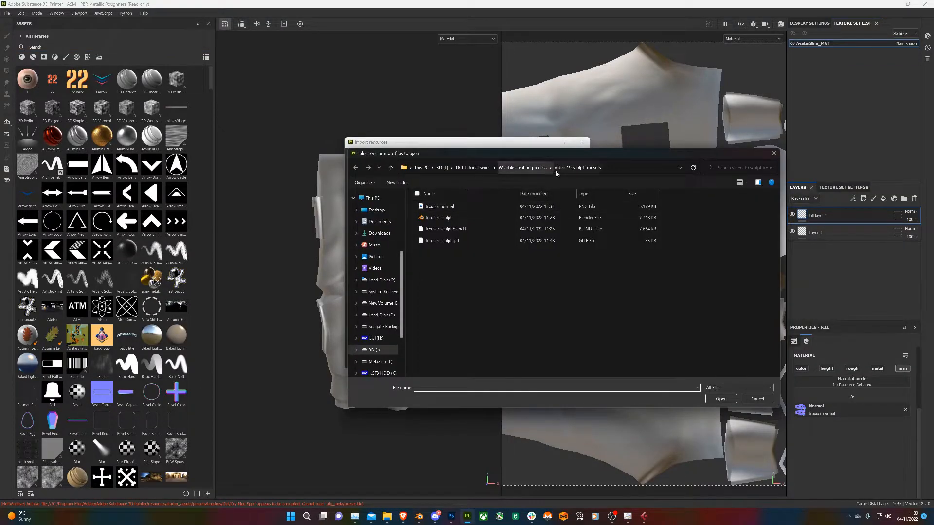
double_click(501, 319)
double_click(510, 214)
click(560, 185)
click(578, 214)
click(525, 346)
click(523, 358)
click(520, 357)
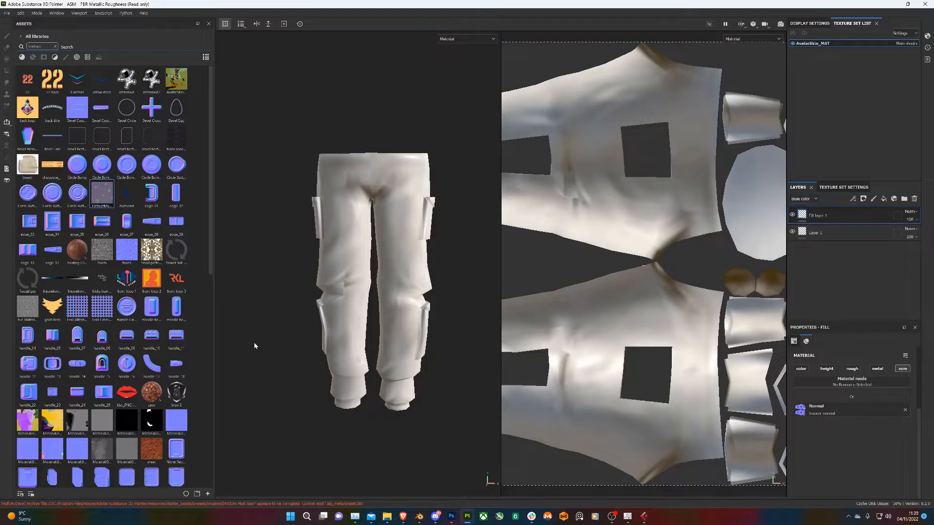
Add a second fill layer with only color and roughness enabled, using DefaultMaterial_2D_View as its base color.
click(883, 198)
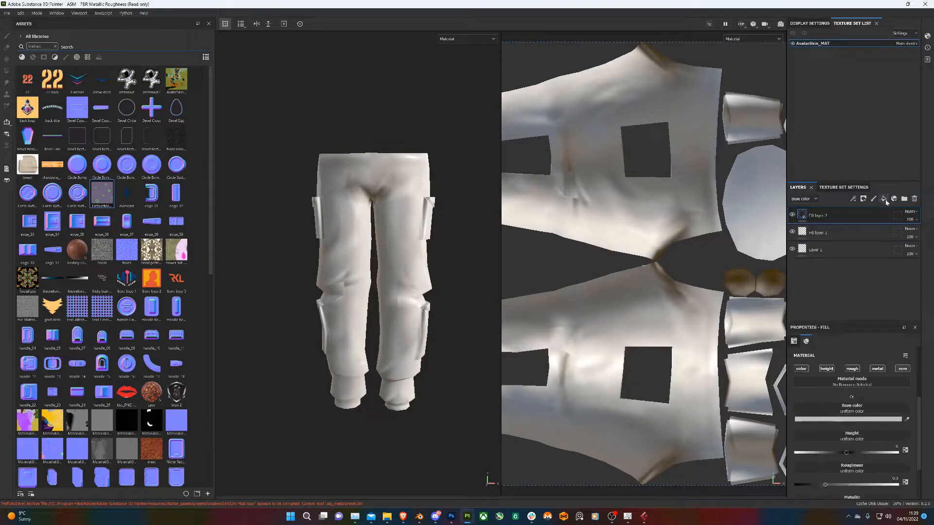
click(827, 369)
click(877, 368)
click(902, 369)
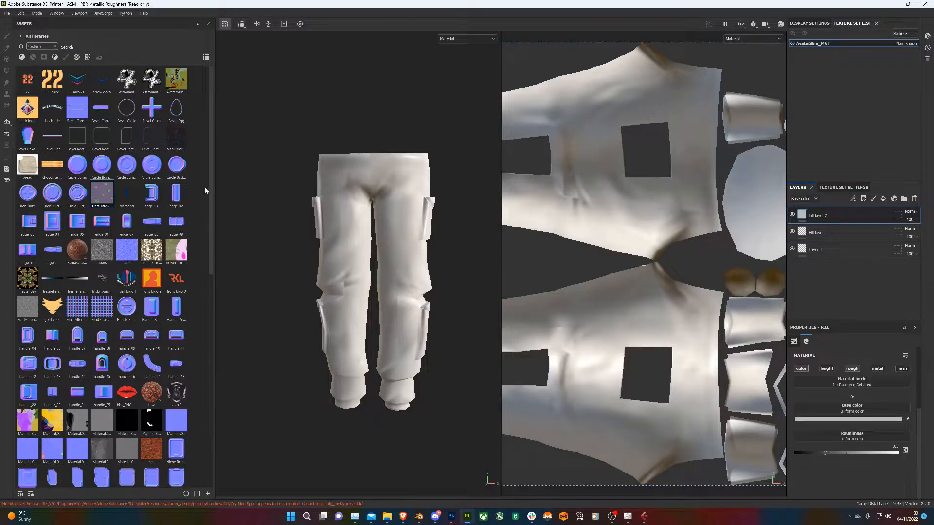
drag(103, 194, 869, 404)
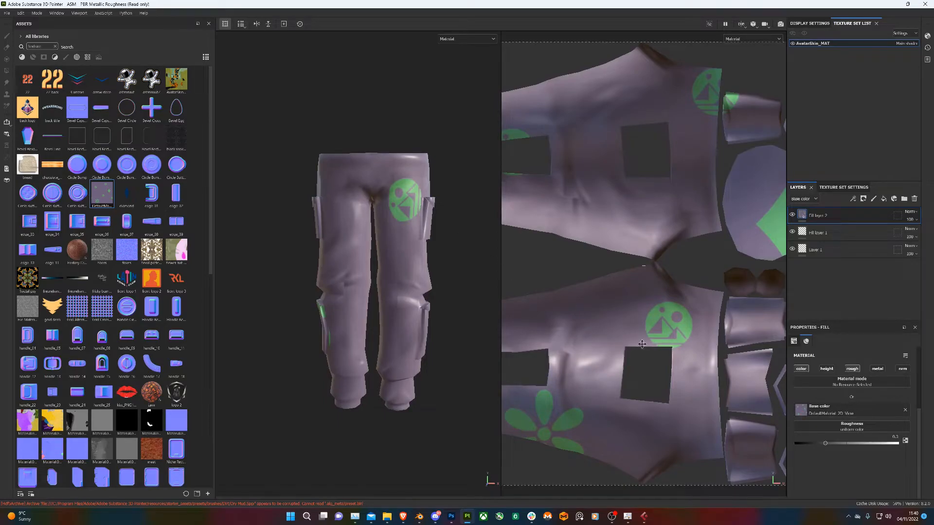
Raise the roughness of the top fill layer to nearly the maximum.
drag(864, 447, 892, 448)
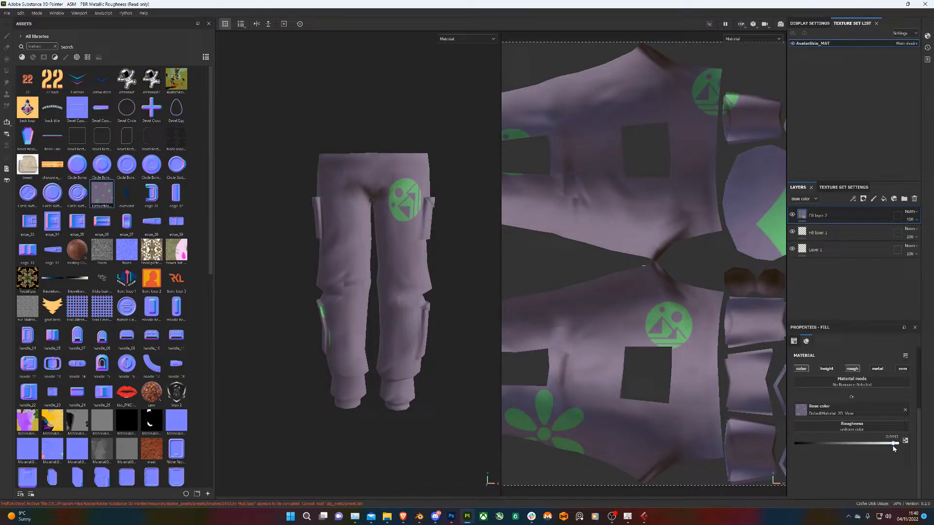
drag(894, 444, 896, 447)
scroll(838, 409, up, 5)
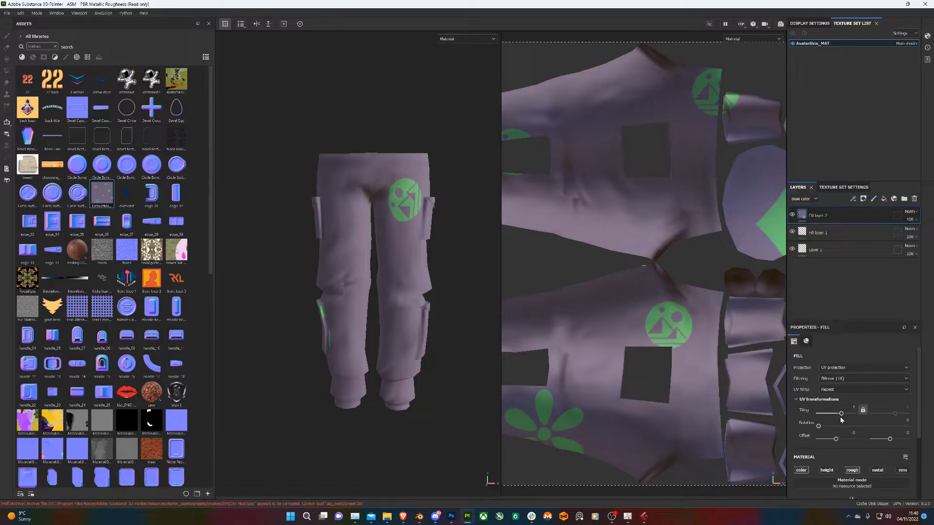
Increase the UV tiling of the top fill layer to about 4.5 so the pattern repeats smaller across the trousers.
scroll(583, 312, down, 8)
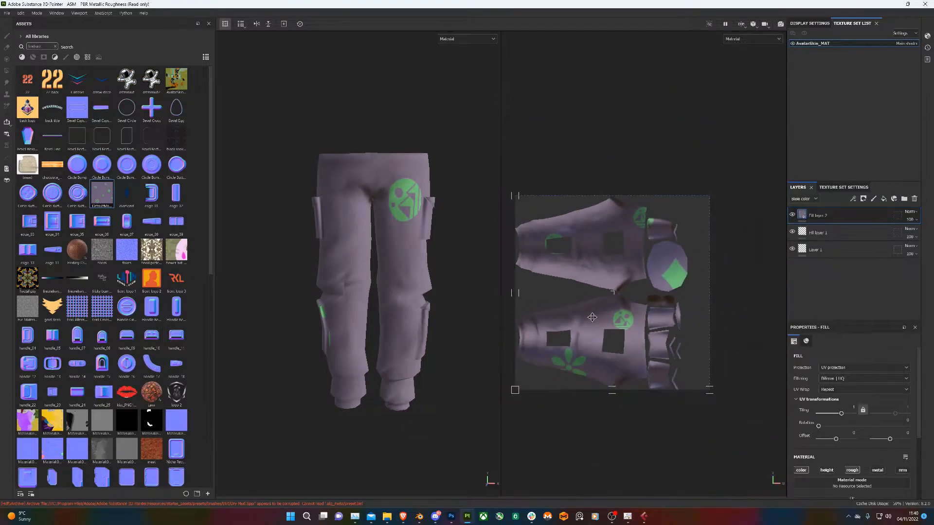
scroll(593, 316, up, 3)
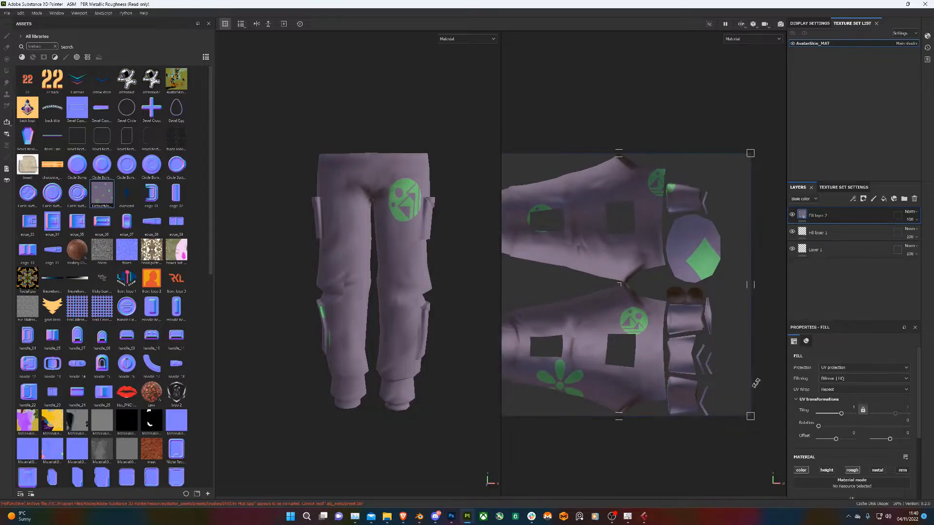
drag(843, 417, 845, 418)
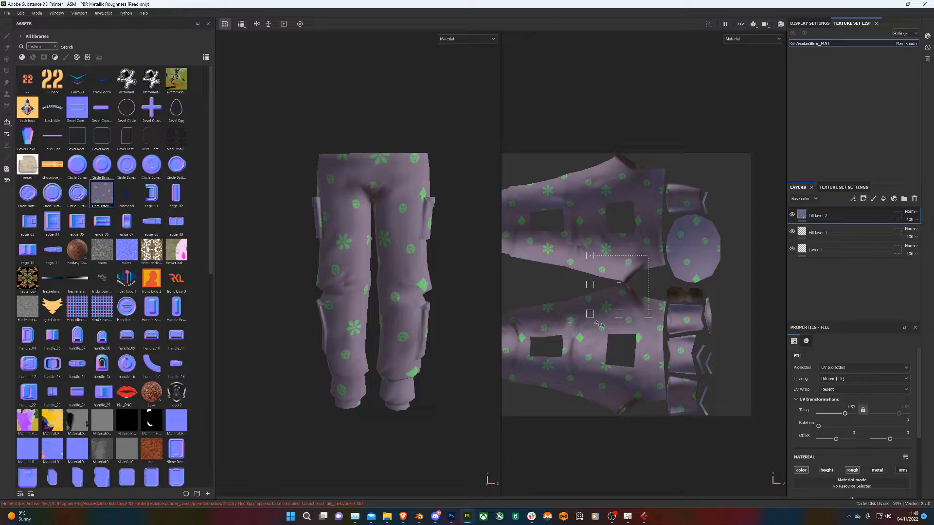
alt+drag(268, 295, 335, 300)
scroll(357, 298, up, 2)
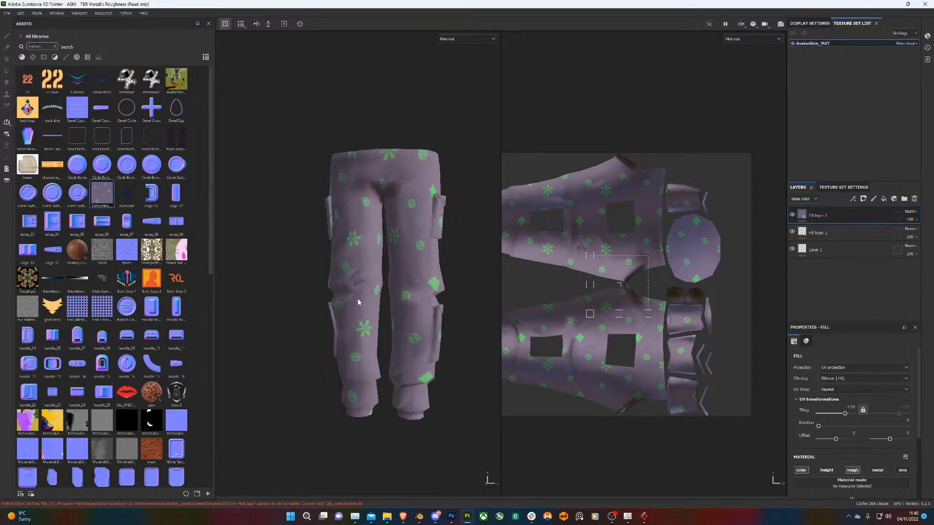
Change the environment map in the display settings to Soft 1LowContrastFront 2Backs.
click(804, 24)
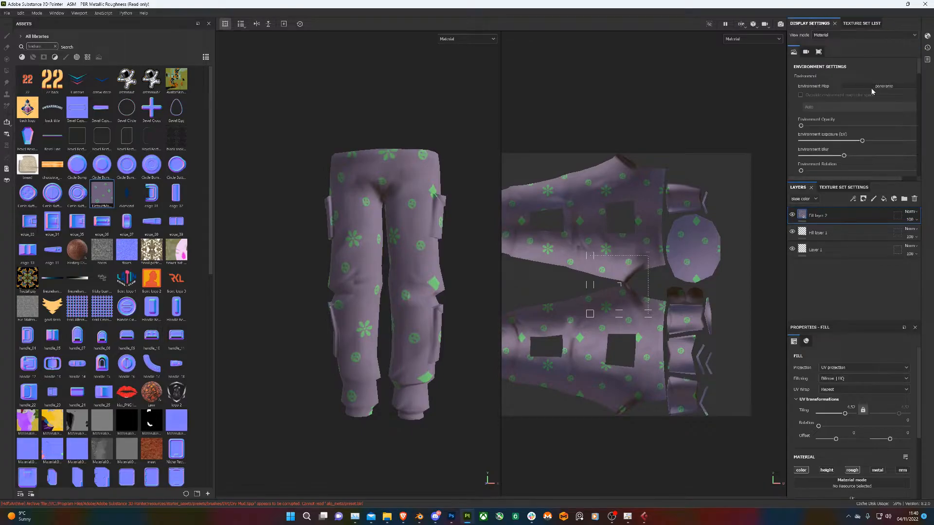
click(872, 91)
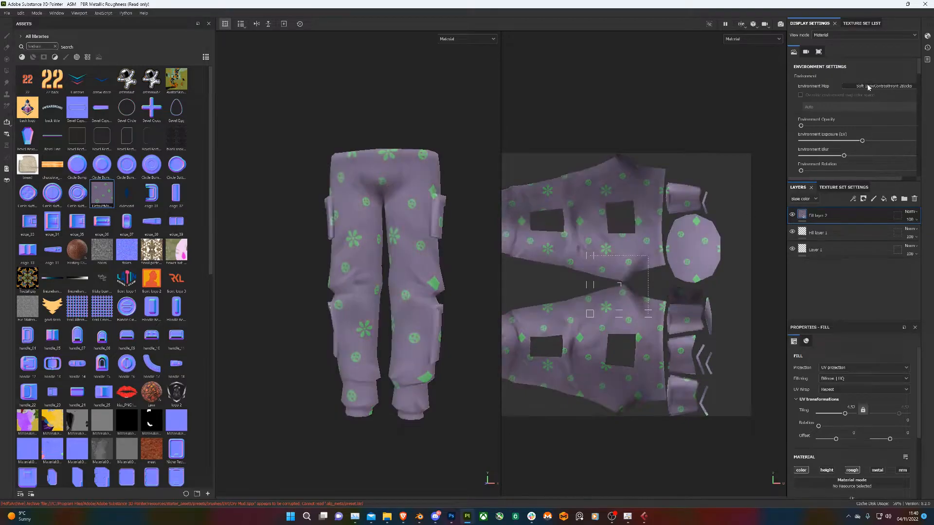
scroll(389, 243, down, 1)
alt+drag(376, 261, 549, 273)
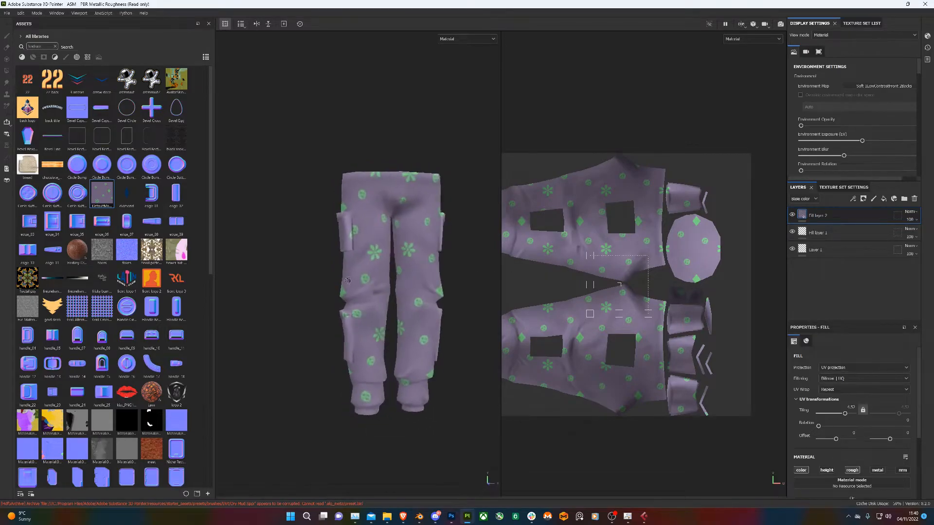
Browse the previews of the other environment maps and close the list without choosing one.
click(878, 87)
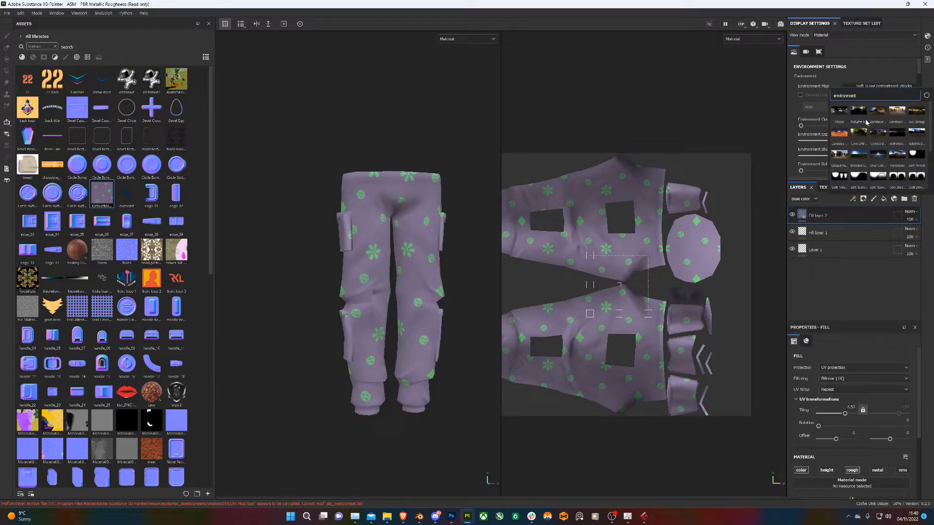
mouse_move(870, 124)
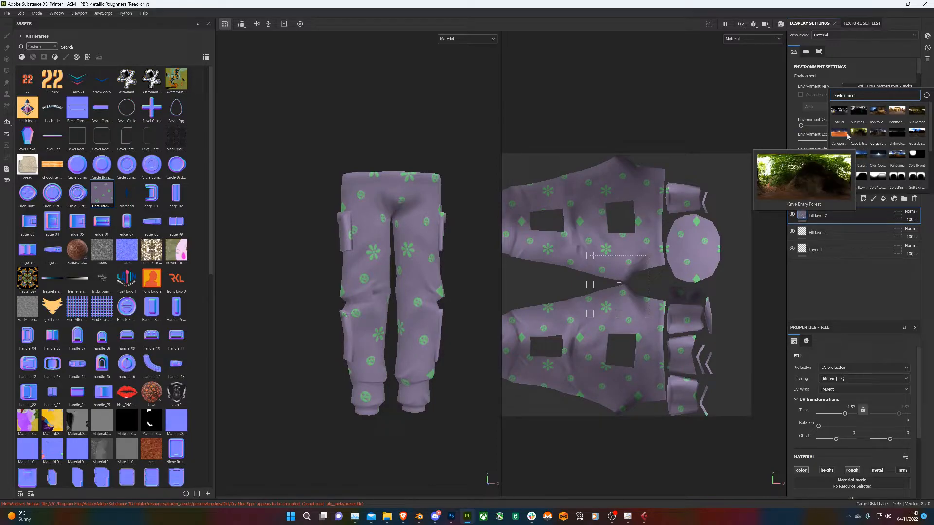
mouse_move(875, 161)
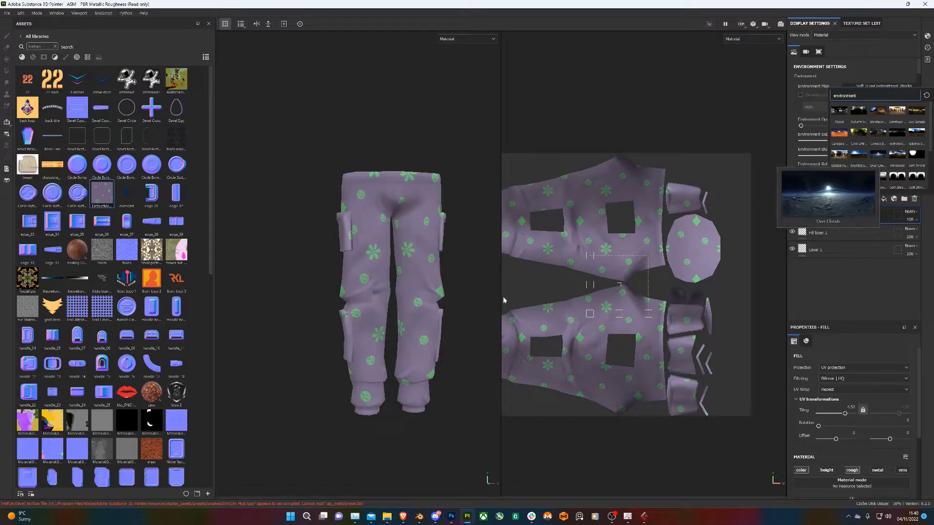
click(391, 255)
Examine the tiled pattern and fabric folds on the trousers up close, from the waist down to the ankles.
alt+drag(430, 246, 433, 270)
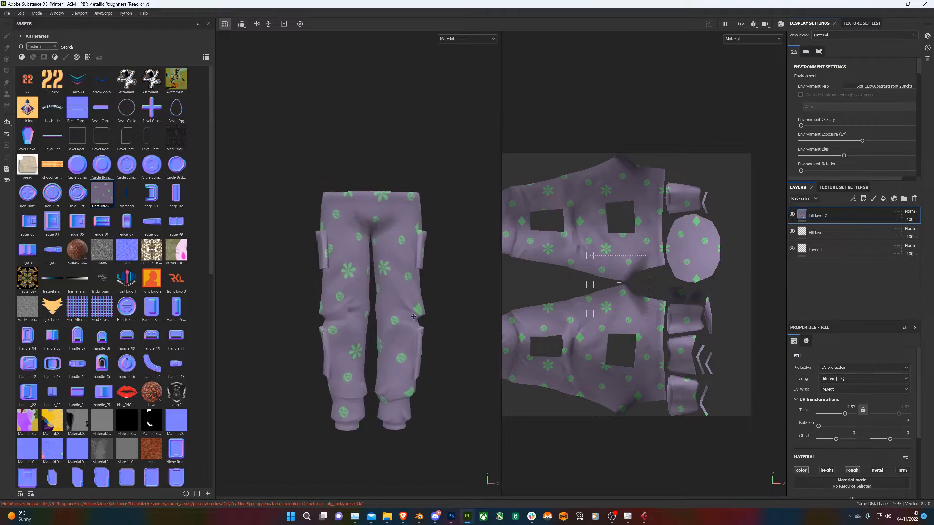
scroll(427, 343, up, 5)
alt+middle_drag(408, 263, 398, 351)
scroll(399, 351, up, 2)
scroll(399, 351, up, 3)
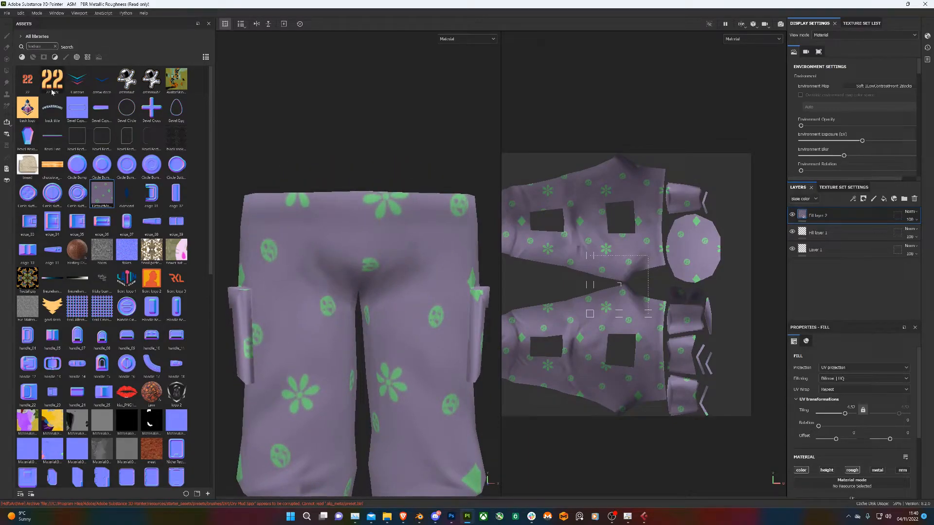
scroll(403, 420, down, 5)
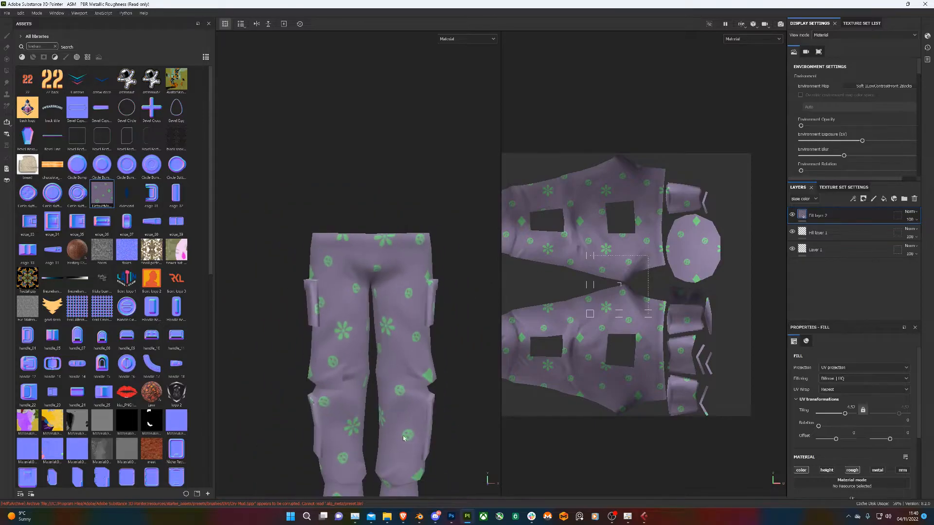
alt+middle_drag(398, 449, 379, 246)
scroll(395, 355, up, 4)
alt+middle_drag(396, 356, 370, 302)
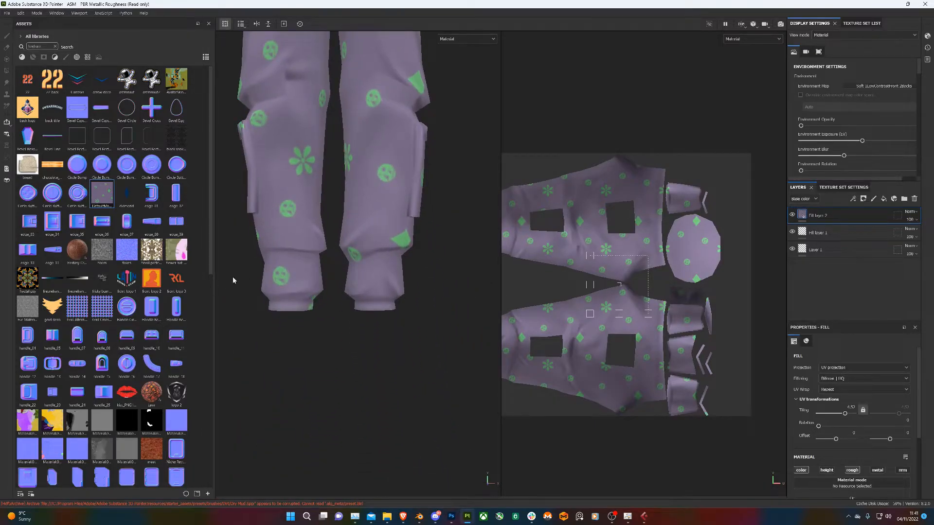
Clear the asset search, browse the smart materials and apply the Fabric Baseball Hat material to the trousers.
click(54, 48)
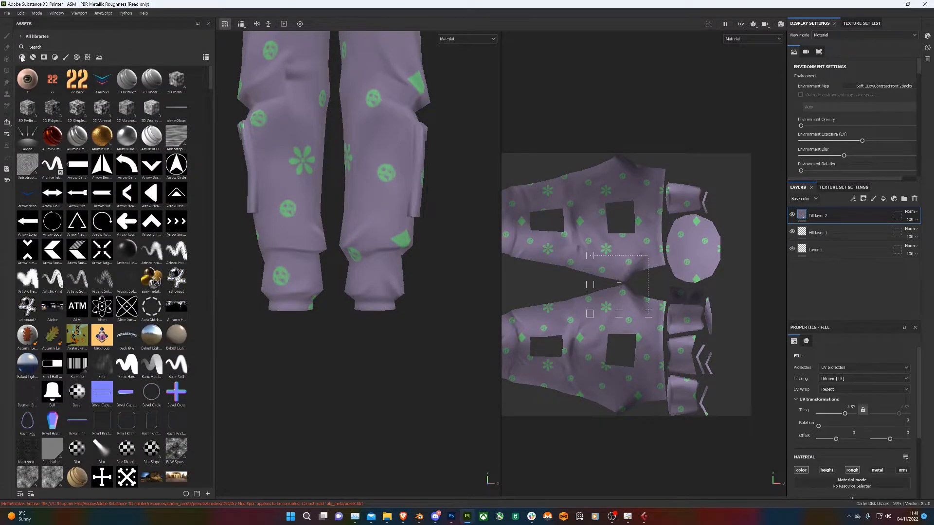
click(22, 57)
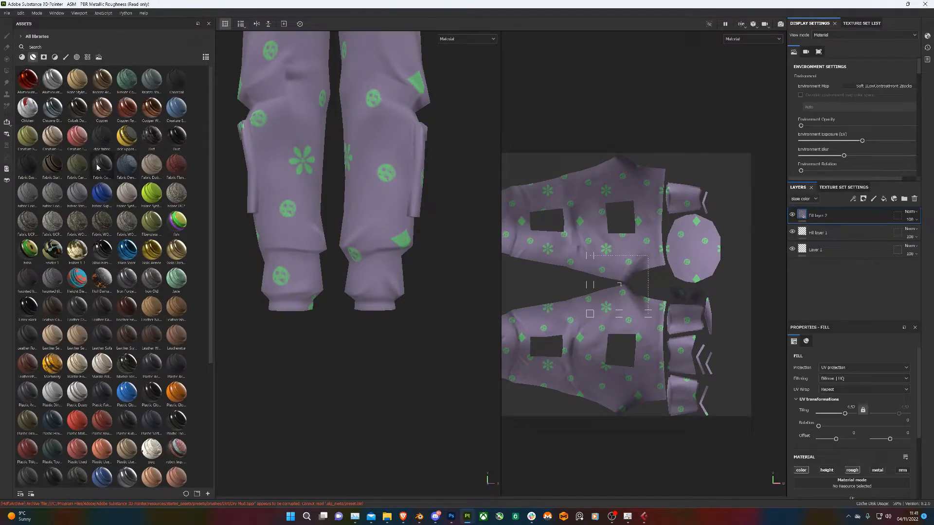
mouse_move(67, 168)
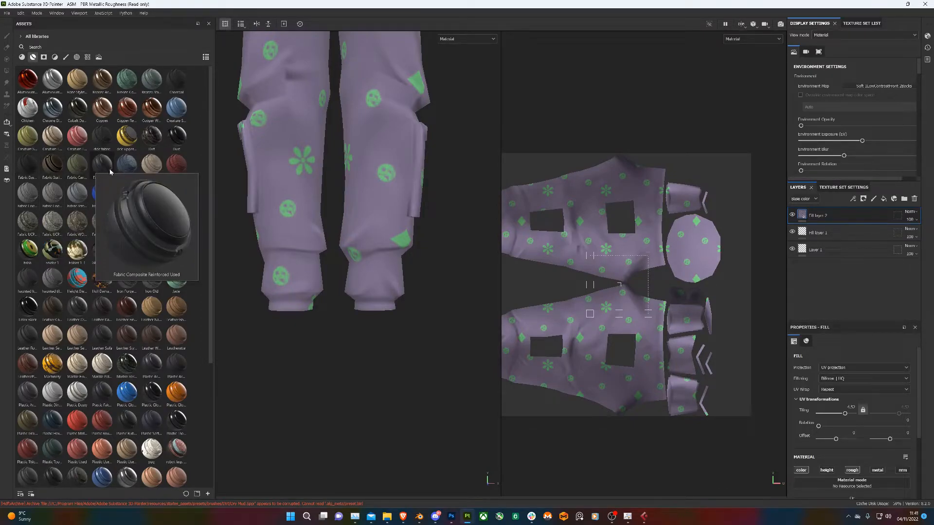
mouse_move(173, 170)
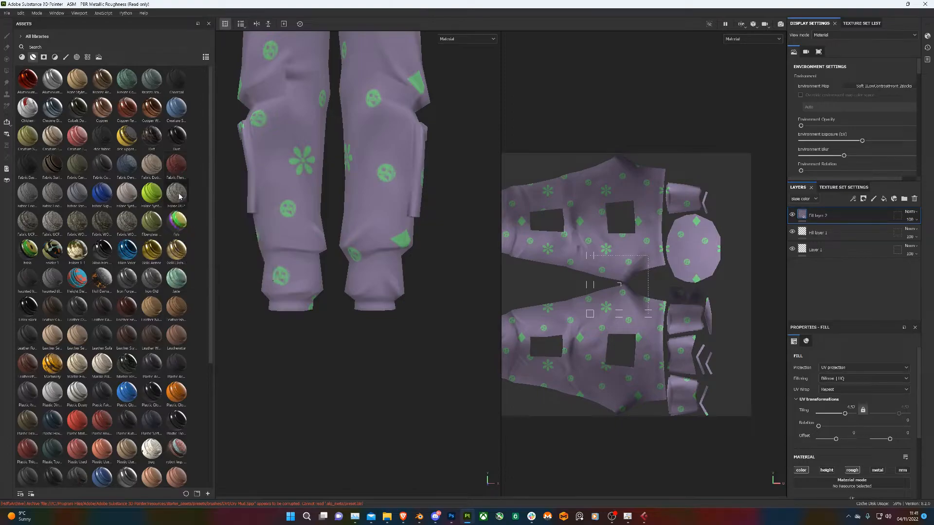
mouse_move(87, 197)
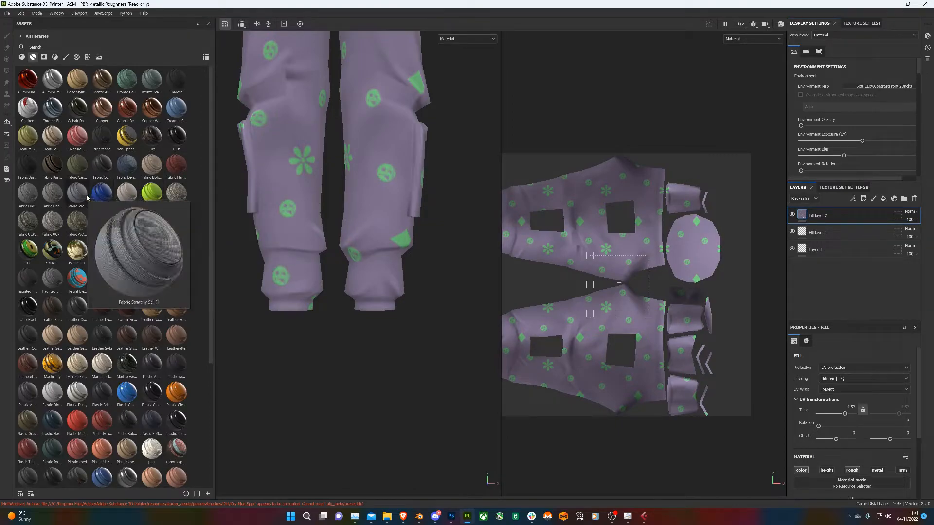
mouse_move(57, 202)
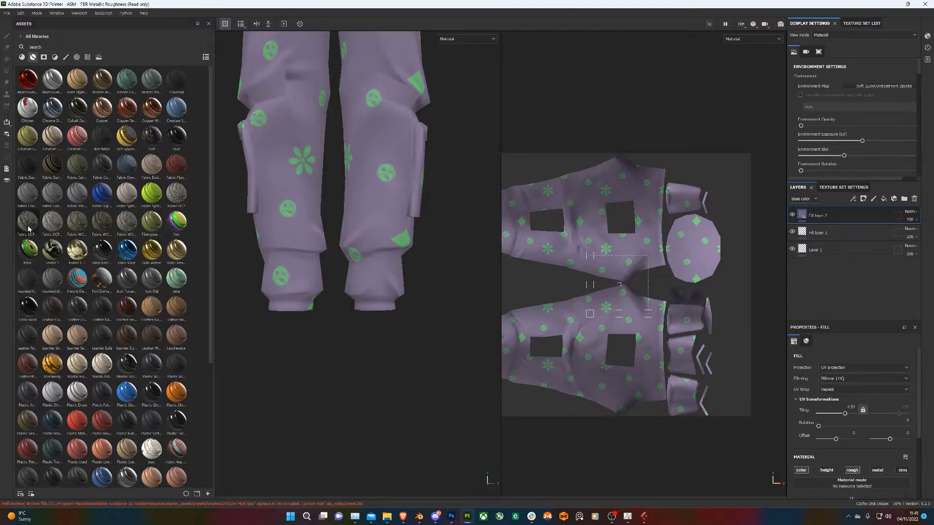
mouse_move(118, 224)
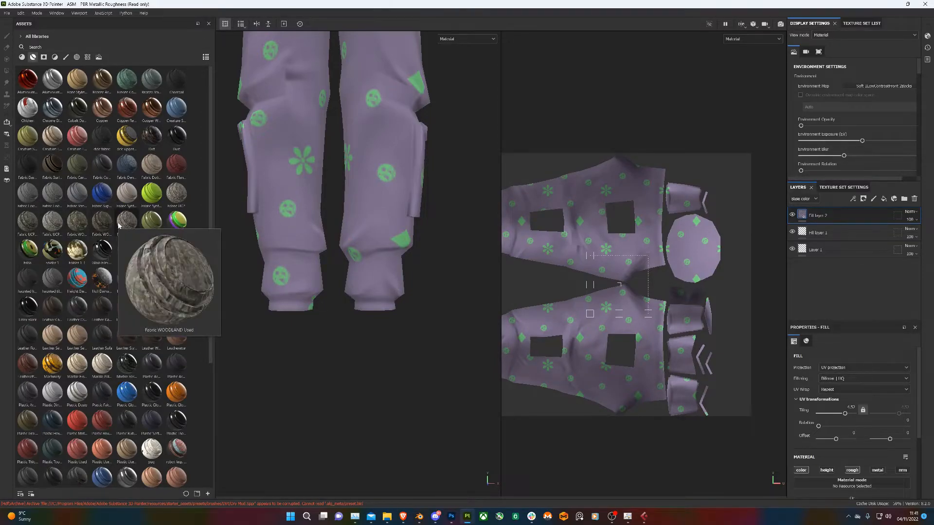
mouse_move(149, 229)
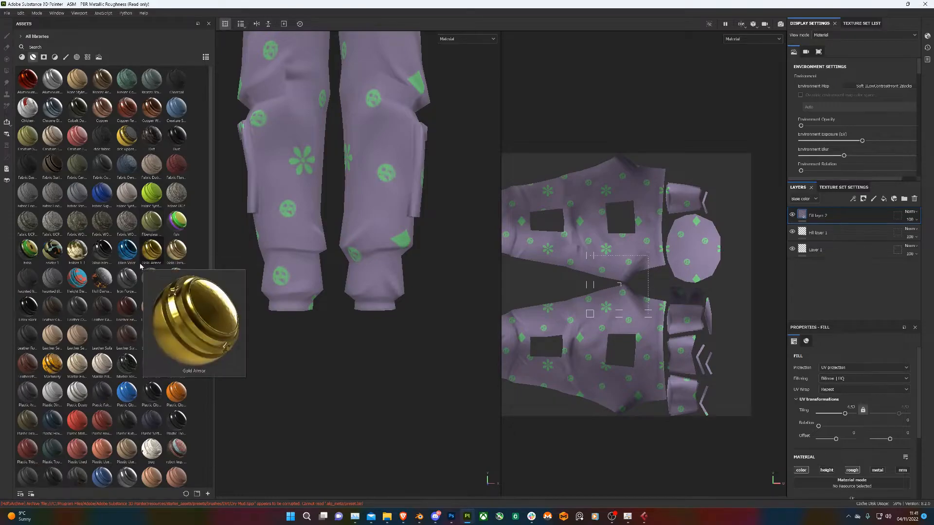
mouse_move(129, 284)
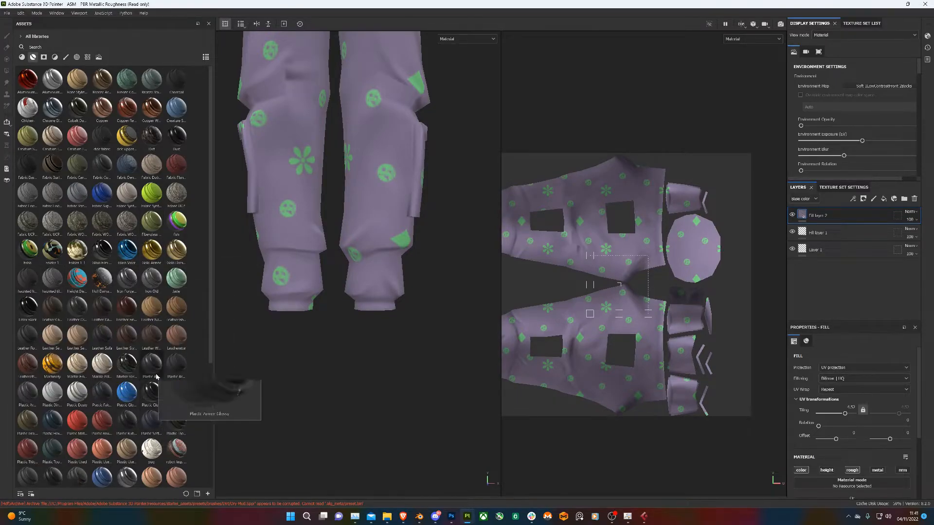
drag(28, 164, 303, 260)
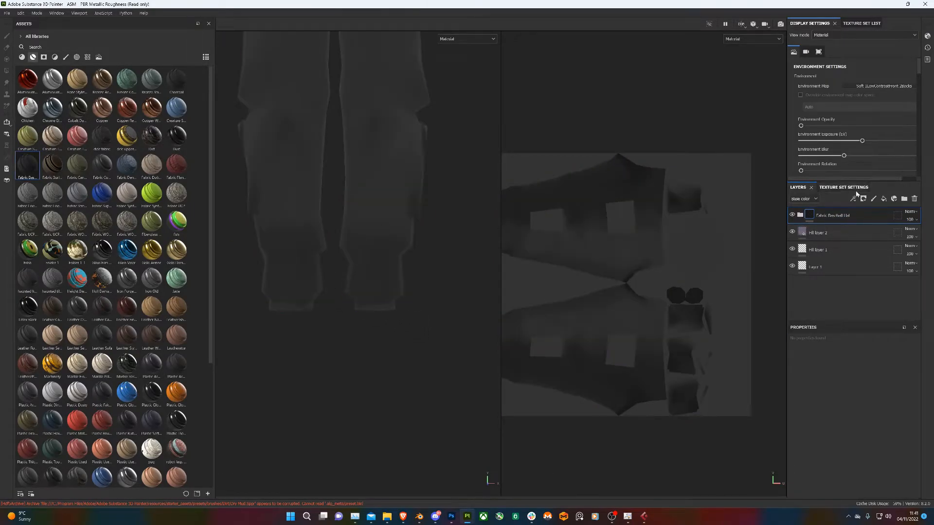
Add a black mask to the Fabric Baseball Hat folder.
scroll(291, 160, down, 3)
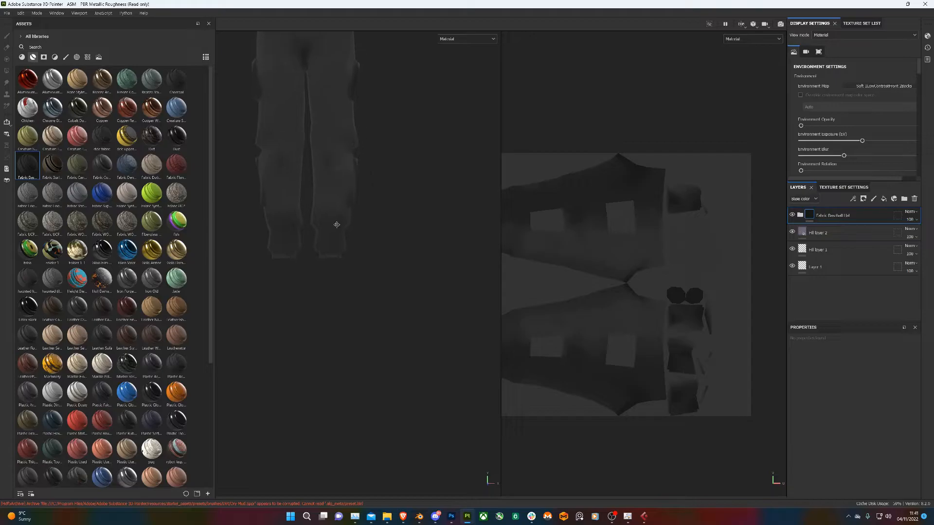
key(f)
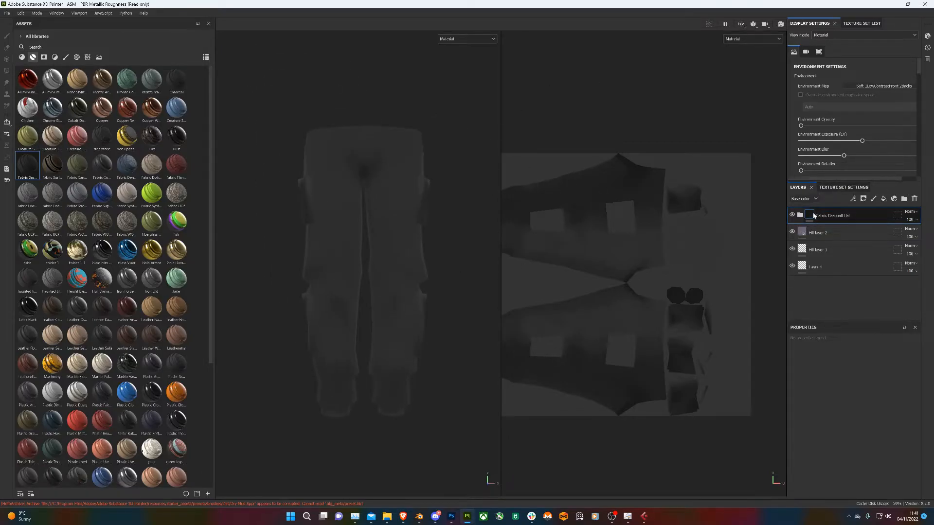
click(863, 199)
click(878, 217)
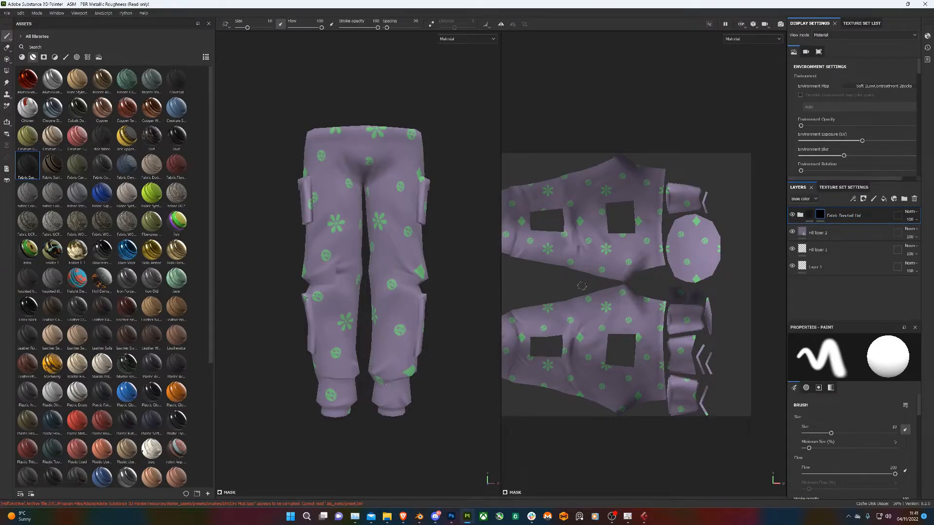
Use Polygon Fill on the mask to reveal the Fabric Baseball Hat material on the bottom hems of both trouser legs.
scroll(567, 337, up, 3)
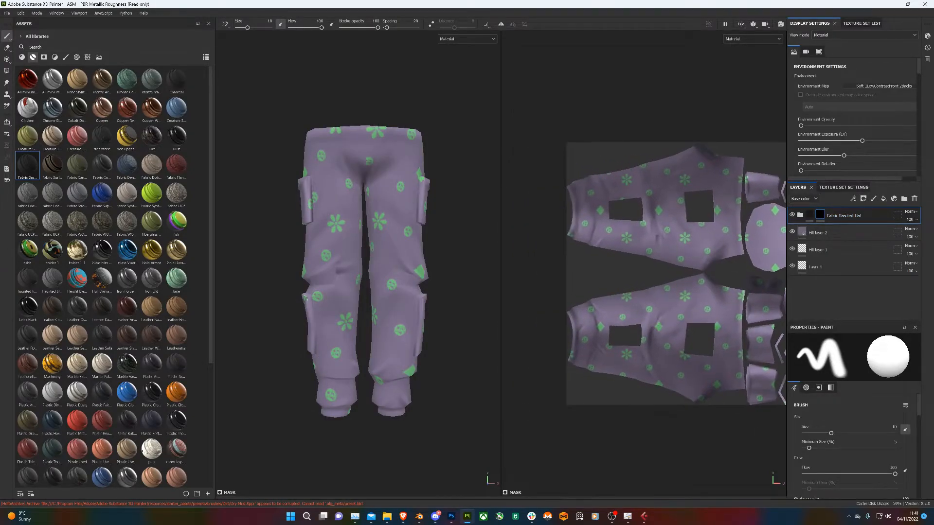
click(7, 71)
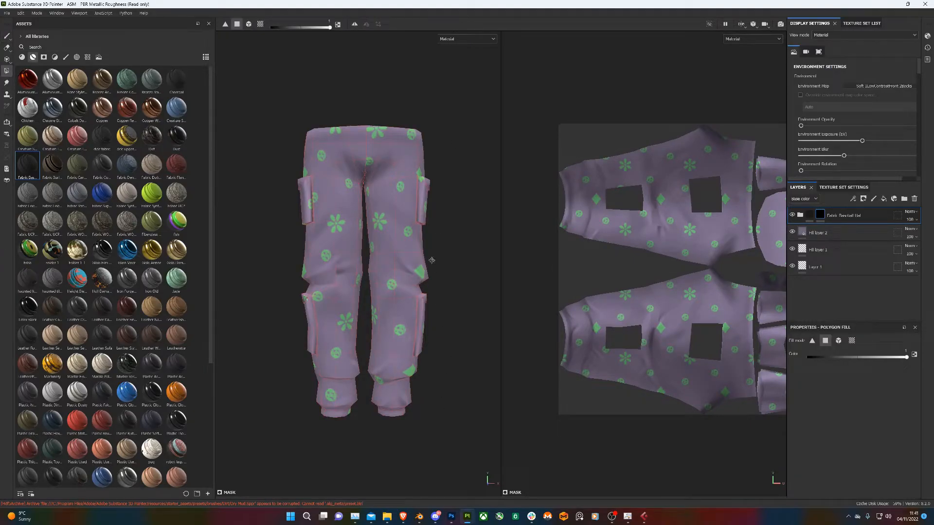
scroll(432, 265, up, 5)
drag(420, 294, 257, 275)
scroll(322, 311, up, 2)
mouse_move(323, 311)
alt+mouse_down()
mouse_move(491, 299)
mouse_move(302, 300)
mouse_move(323, 271)
mouse_move(339, 313)
alt+mouse_up()
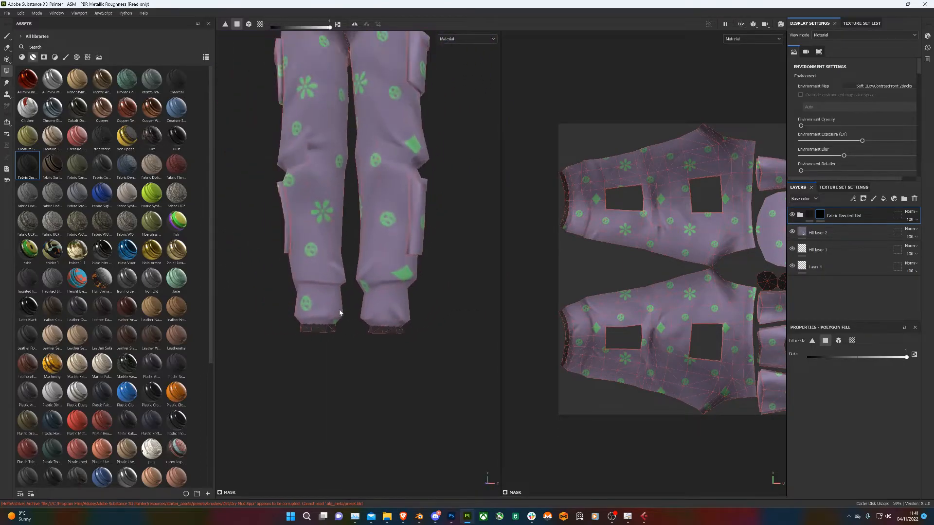
Polygon-fill the faces around the waistband in the mask so they use the Fabric Baseball Hat material.
scroll(339, 313, down, 3)
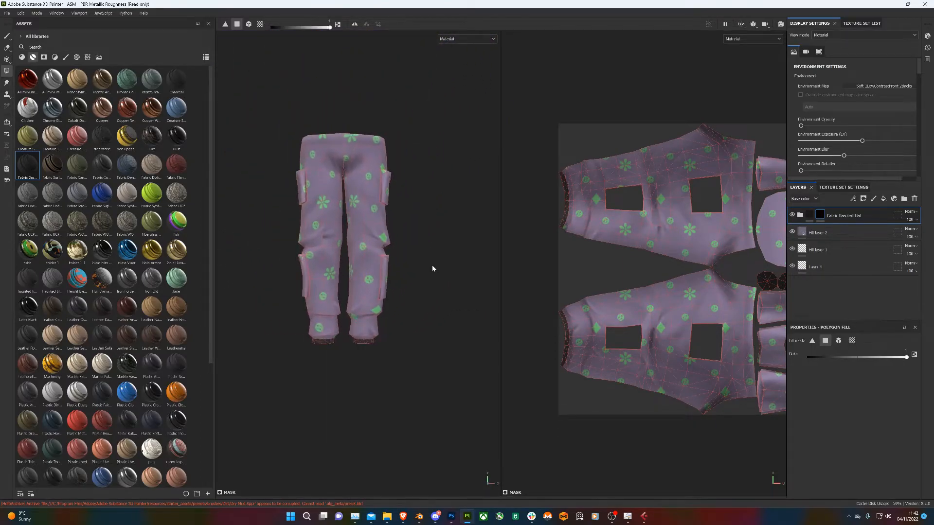
alt+middle_drag(421, 254, 461, 379)
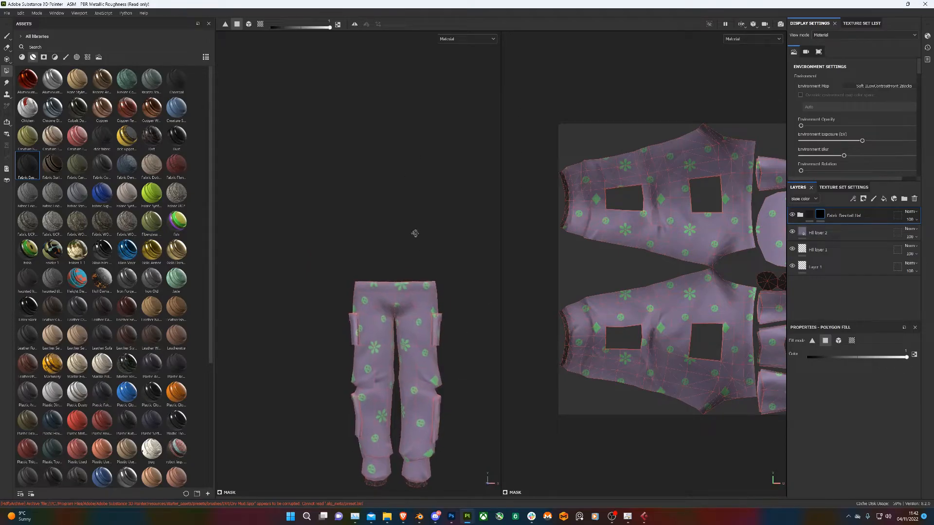
drag(335, 246, 450, 286)
alt+middle_drag(467, 351, 430, 259)
alt+drag(441, 320, 455, 341)
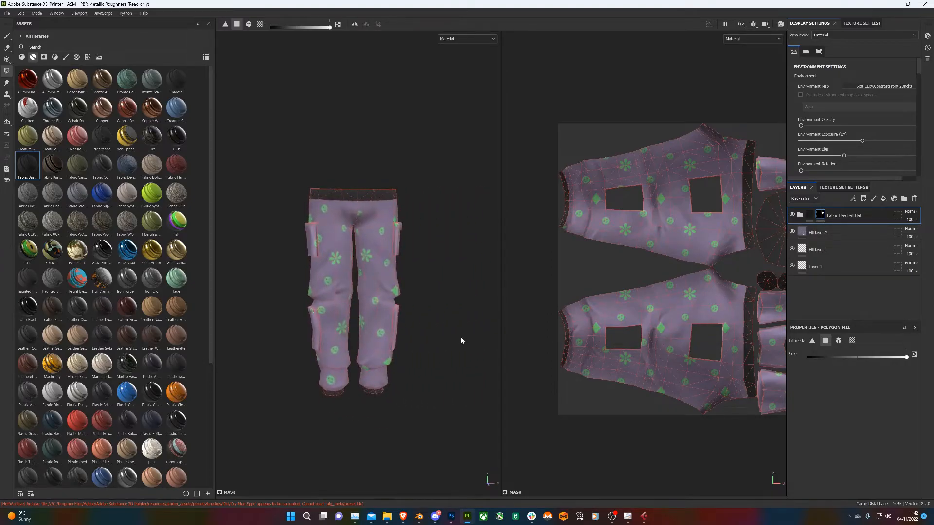
Check the textured trousers from the front and open the texture export settings.
scroll(461, 340, down, 3)
alt+drag(455, 370, 428, 351)
alt+middle_drag(429, 351, 443, 364)
scroll(442, 363, up, 3)
alt+drag(427, 346, 442, 343)
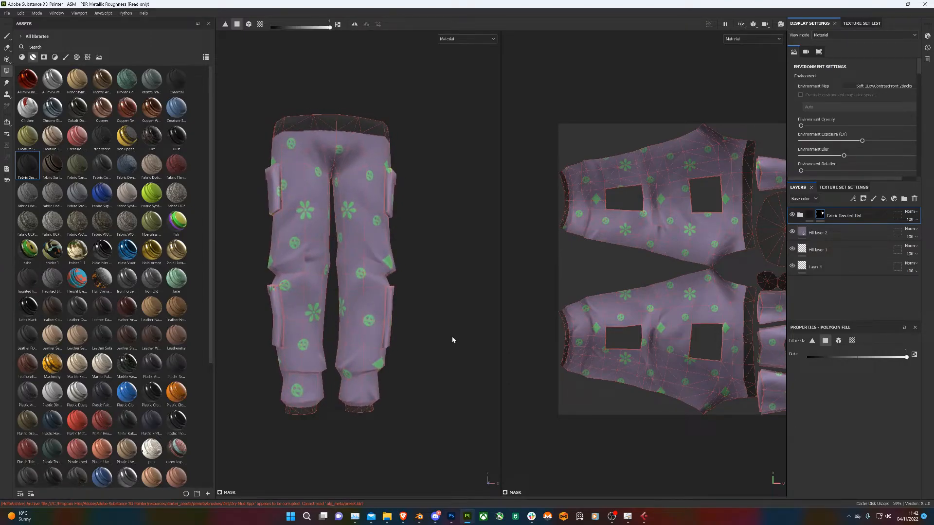
click(7, 13)
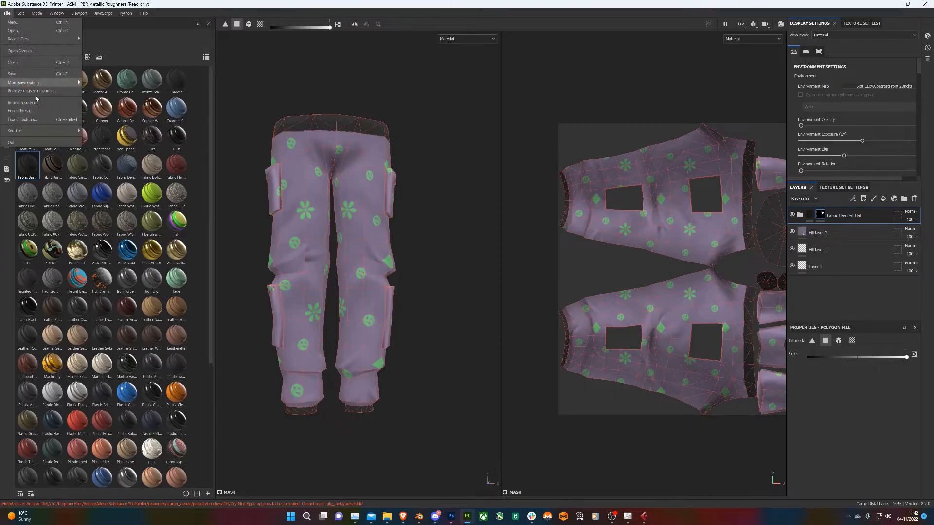
key(Escape)
key(ctrl+shift+e)
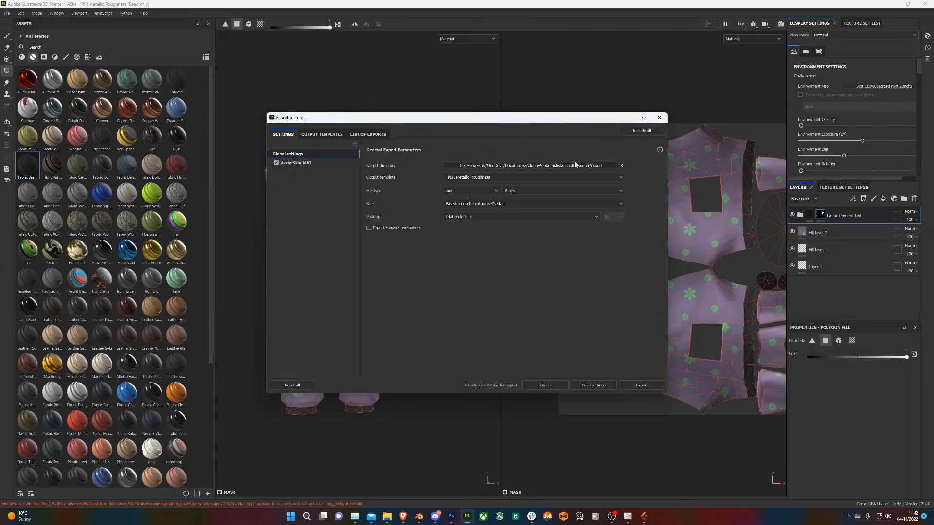
Browse for the export output directory to the Wearable creation process folder within DCL tutorial series on the 3D drive.
click(574, 164)
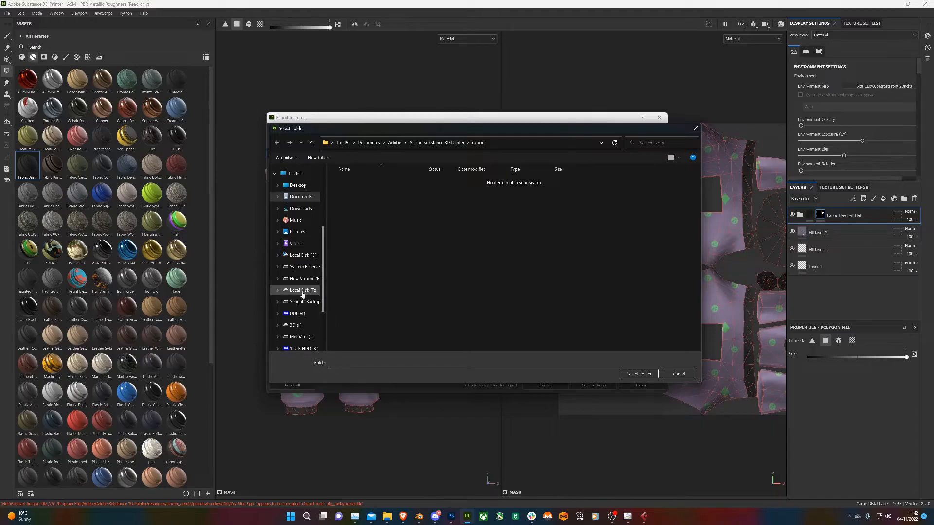
click(294, 324)
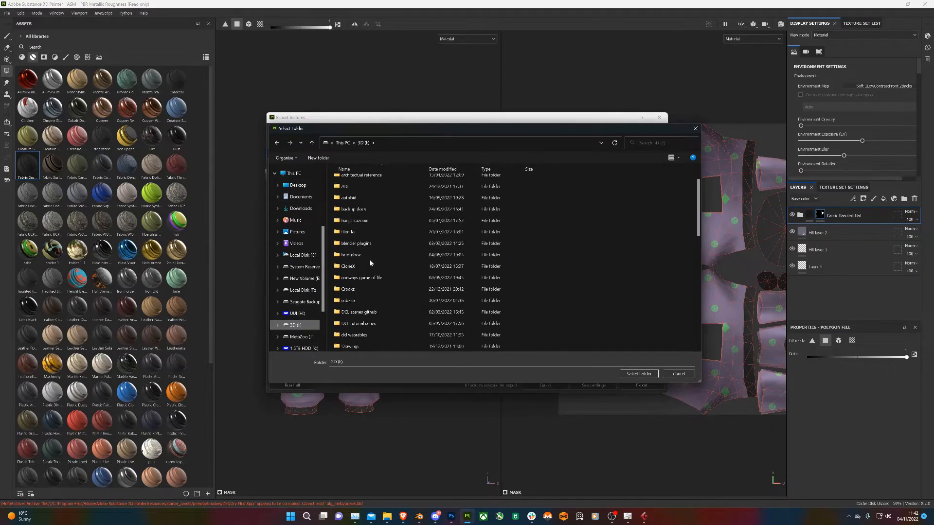
scroll(380, 291, down, 2)
double_click(384, 254)
double_click(395, 179)
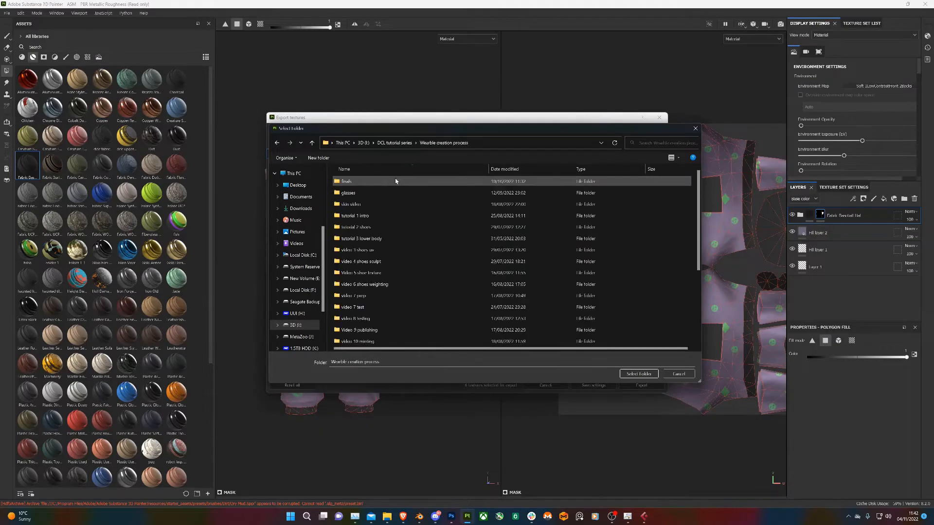
scroll(420, 297, down, 3)
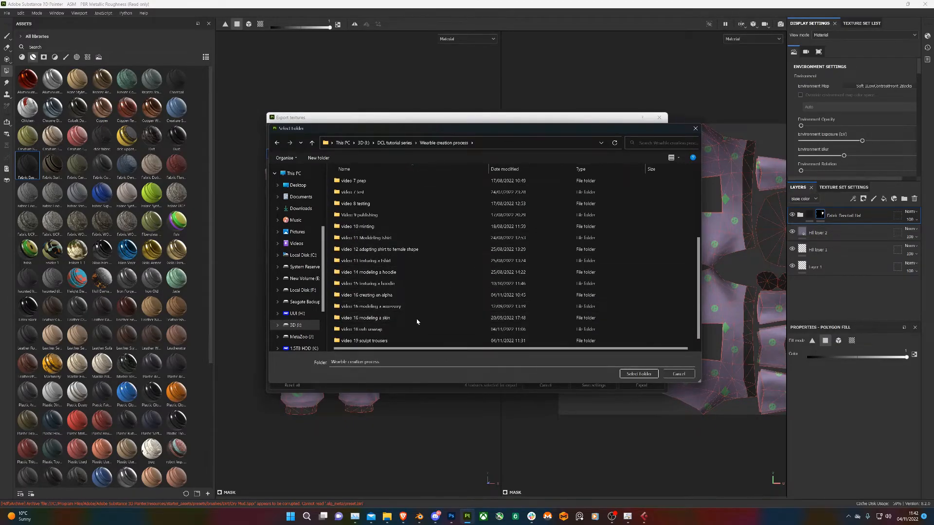
Create a folder named "video 20 texturing trousers" and choose it as the output directory.
click(319, 158)
text(video 20 texturing trousers)
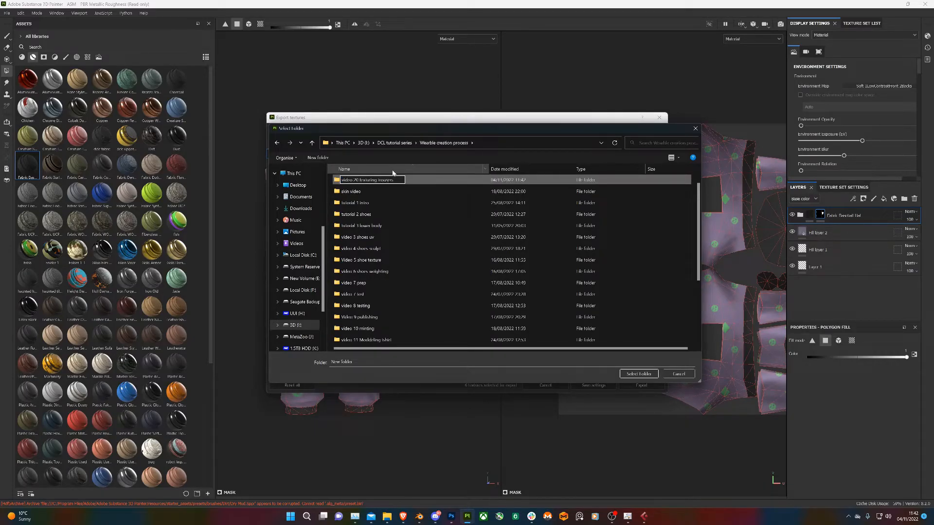
key(Return)
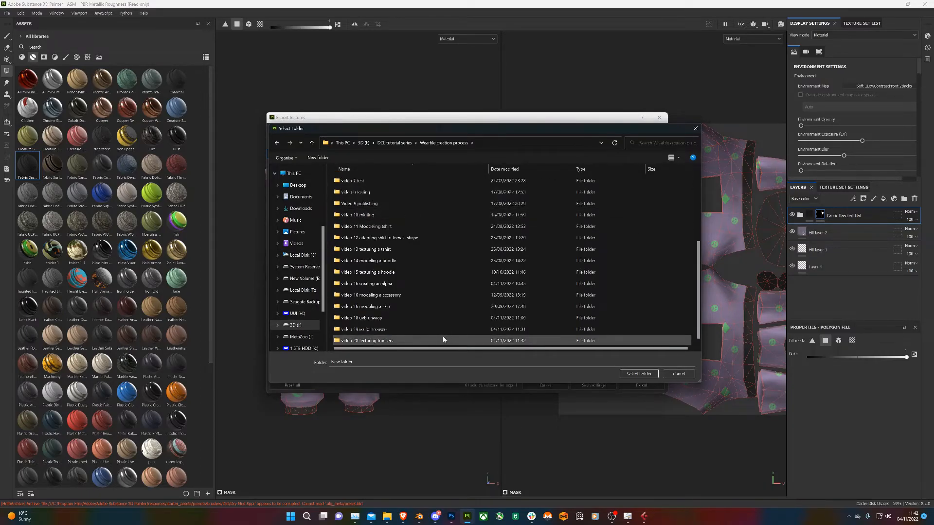
double_click(422, 340)
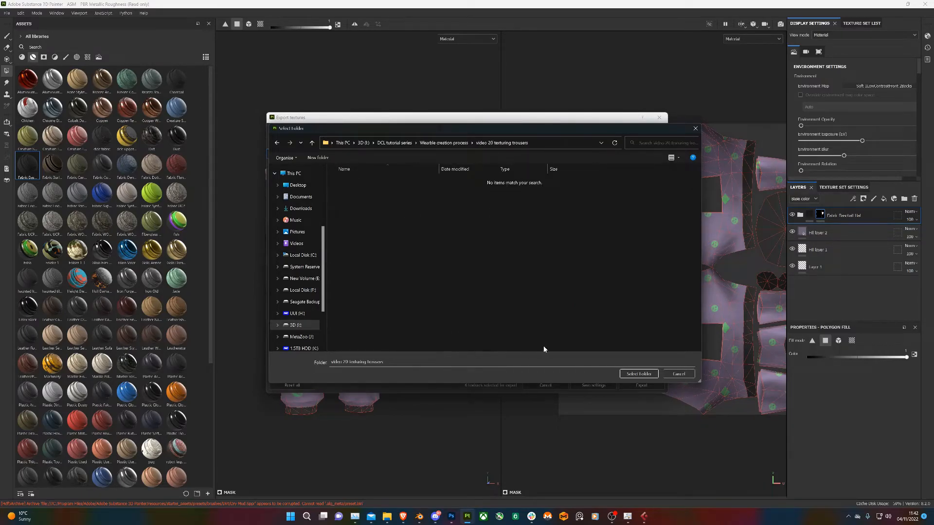
click(639, 373)
Set the output template to 2D View and export the trousers texture, closing the export dialog.
click(496, 178)
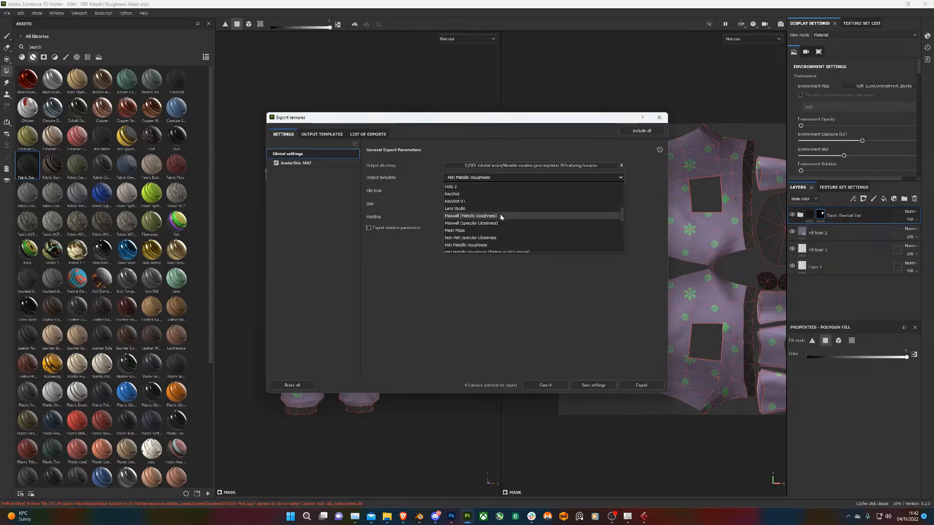
scroll(502, 217, up, 1)
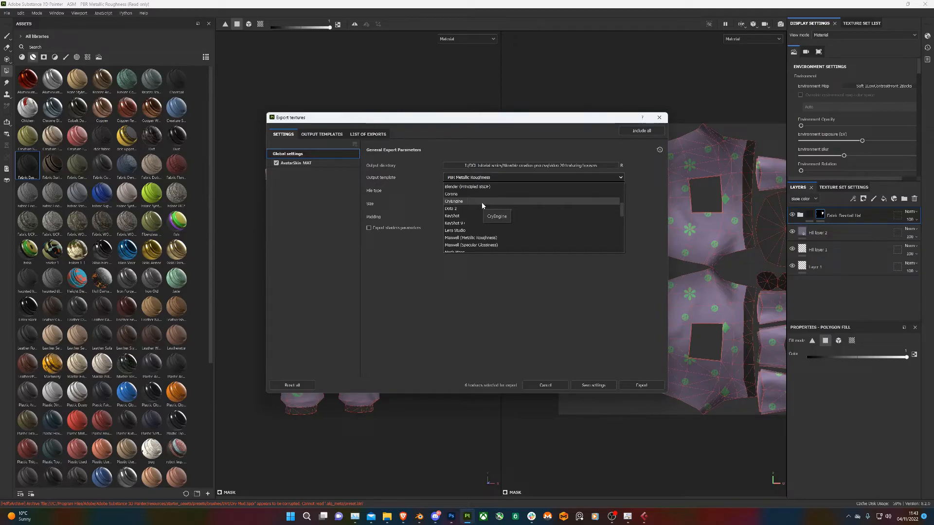
scroll(482, 202, up, 5)
click(476, 187)
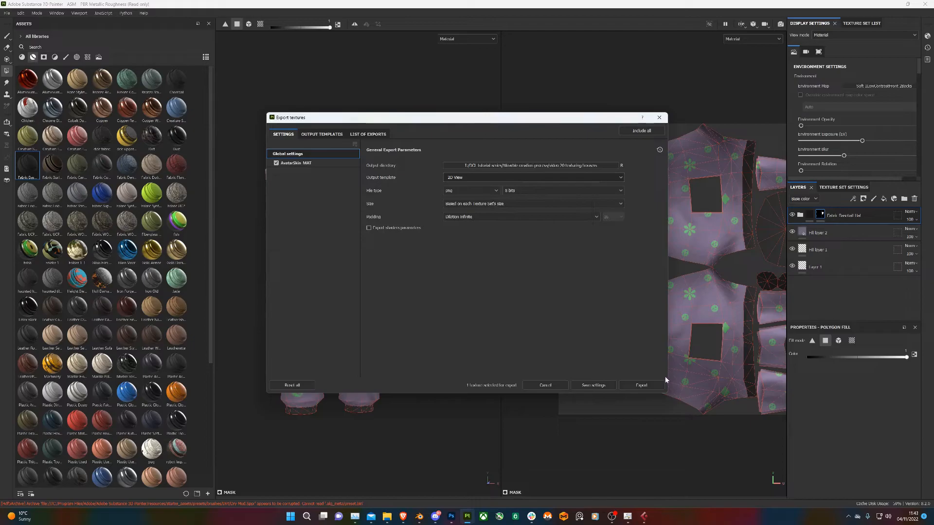
click(648, 388)
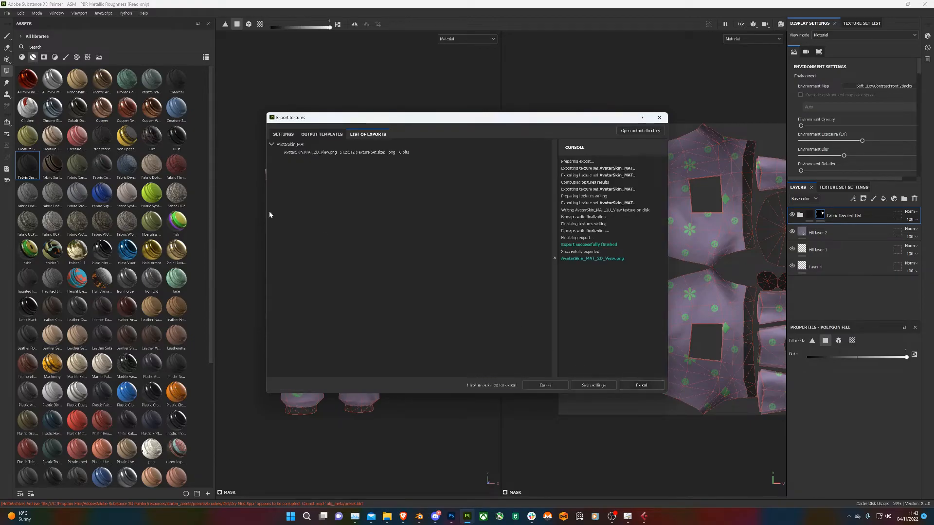
click(660, 118)
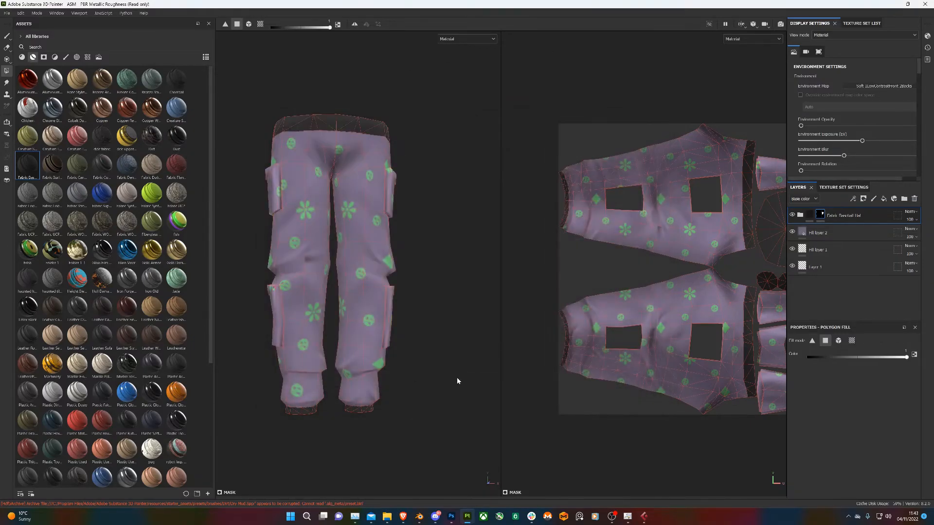
Switch to Blender and reposition the base color image texture node beside the Principled BSDF, with the trousers viewed from the front.
click(421, 519)
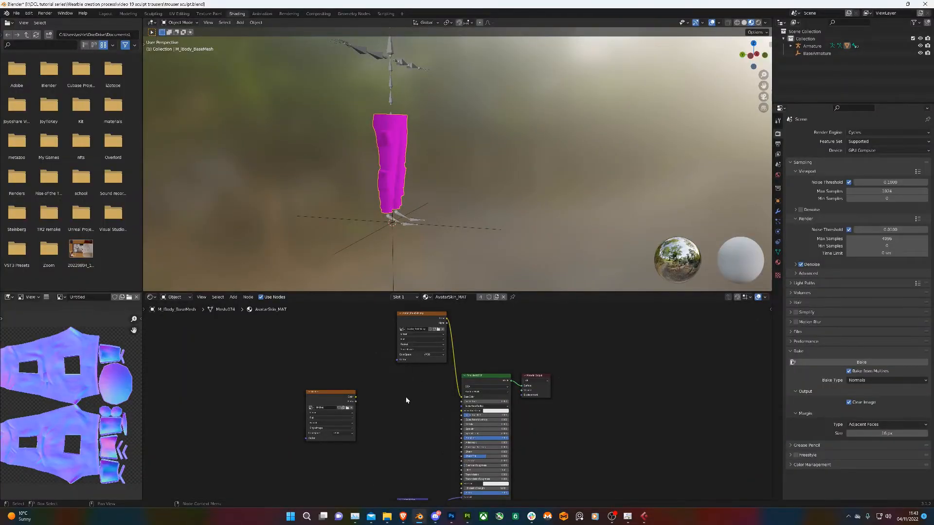
scroll(407, 400, down, 2)
drag(413, 341, 410, 402)
middle_drag(467, 239, 376, 225)
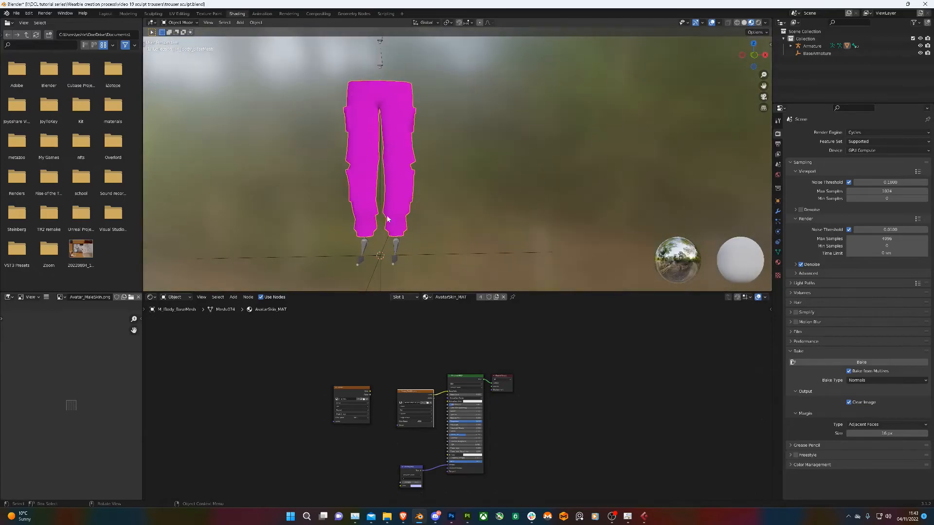
shift+middle_drag(489, 194, 488, 170)
scroll(392, 439, up, 2)
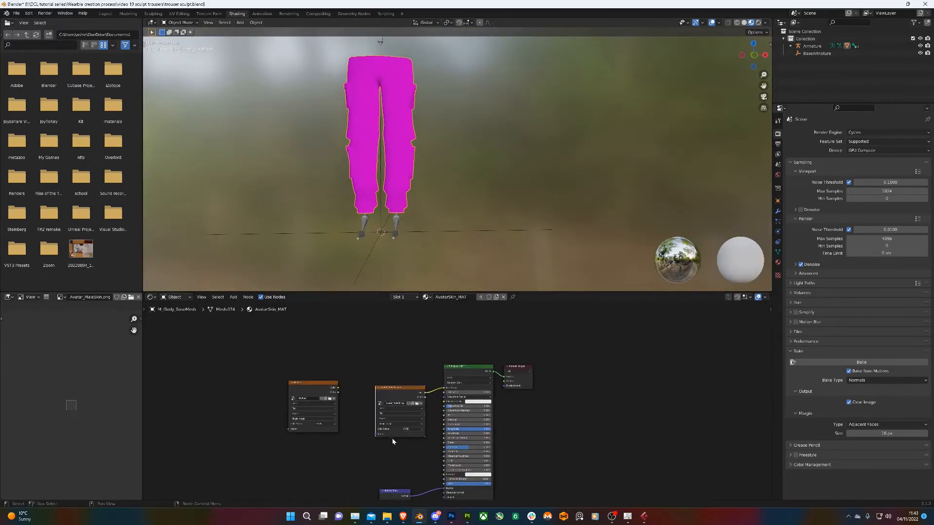
Start replacing the base color node's image and browse to DCL tutorial series > Wearable creation process on the 3D drive.
click(417, 403)
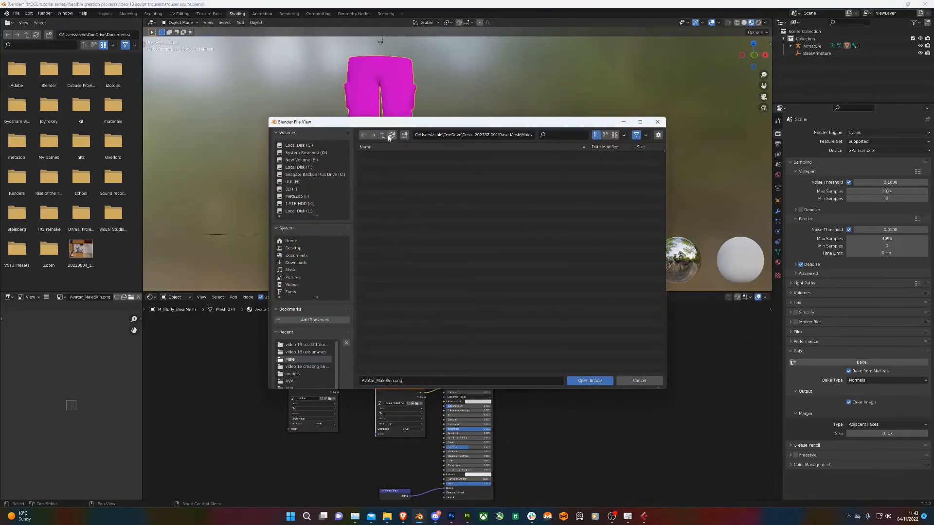
click(383, 135)
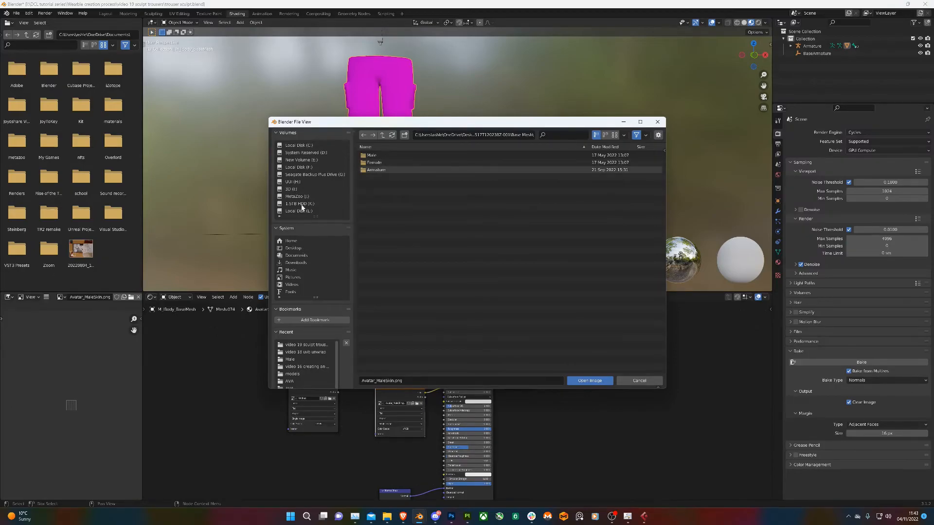
click(292, 188)
scroll(438, 246, down, 2)
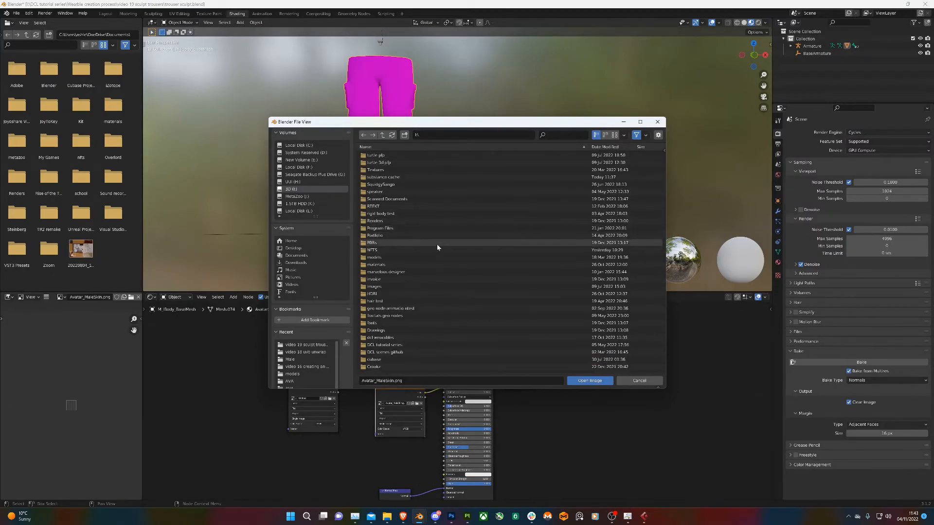
scroll(412, 266, up, 2)
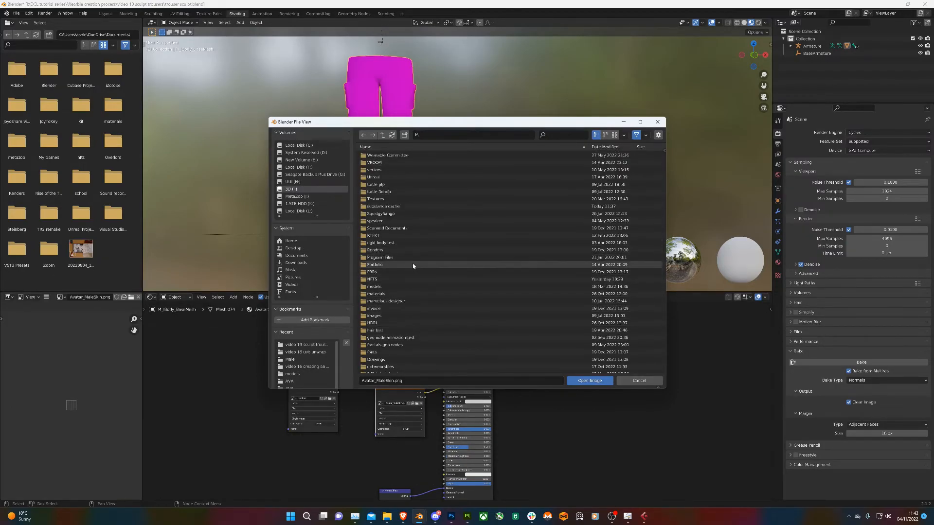
scroll(411, 342, down, 4)
click(408, 317)
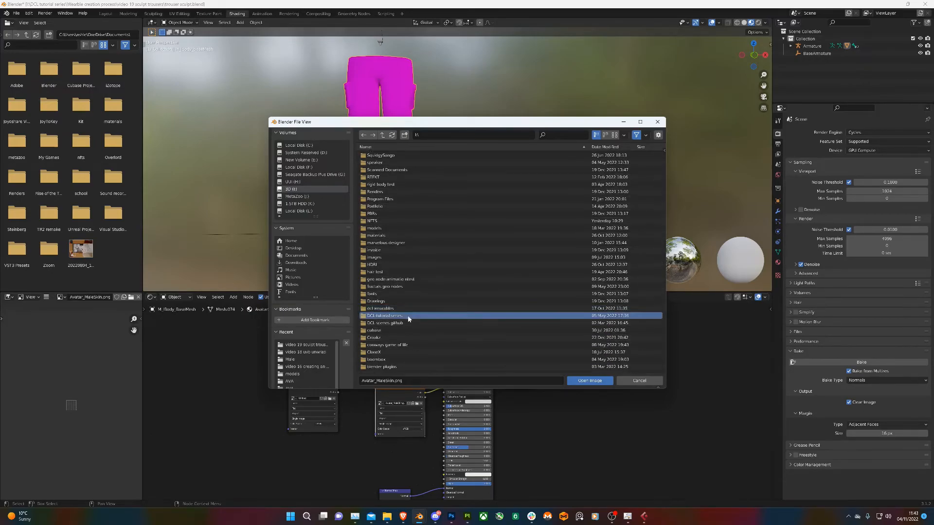
double_click(410, 316)
double_click(419, 156)
Load AvatarSkin_MAT_2D_View.png from "video 20 texturing trousers" as the base color image and inspect the textured trousers.
click(442, 156)
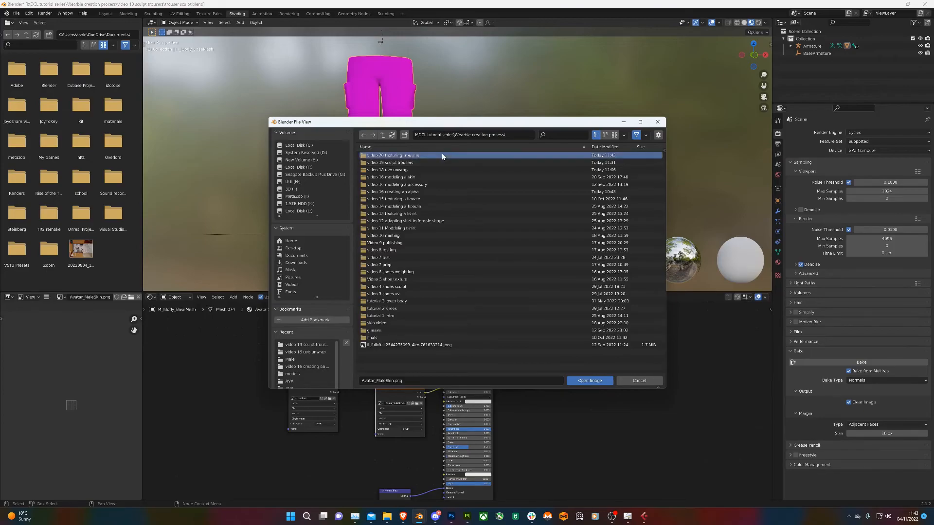
double_click(442, 155)
double_click(437, 155)
middle_drag(432, 162, 406, 170)
scroll(437, 176, down, 3)
middle_drag(438, 202, 639, 215)
scroll(515, 197, up, 5)
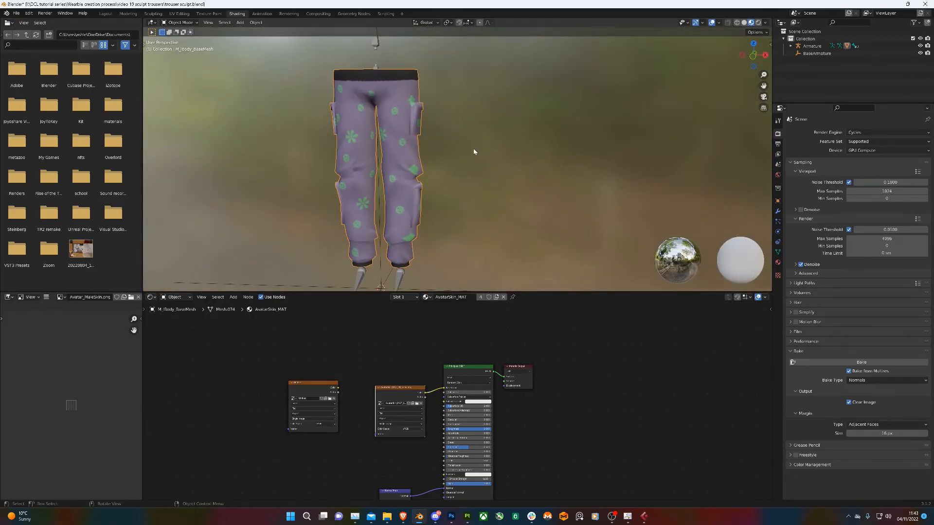